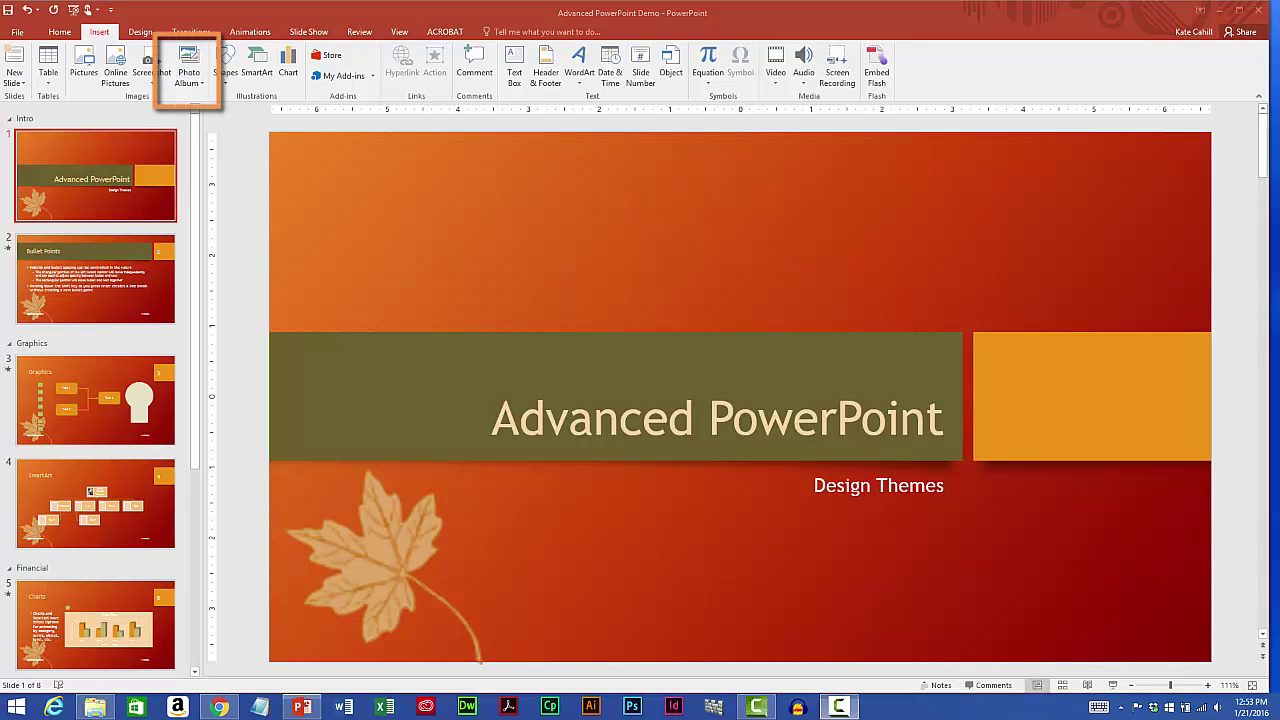
Step: Start a new photo album and insert all eight pictures, Chrysanthemum through Tulips, from the Pictures folder
{"action": "left_click", "coordinate": [189, 80]}
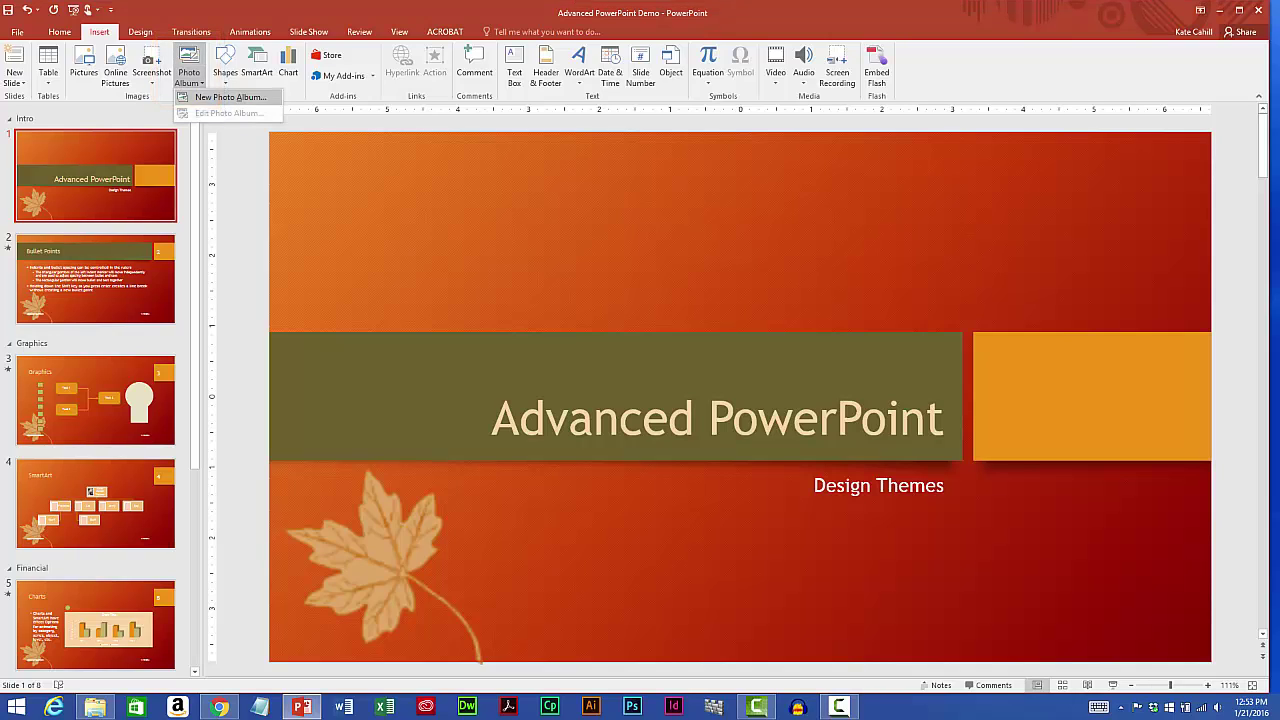
{"action": "left_click", "coordinate": [230, 97]}
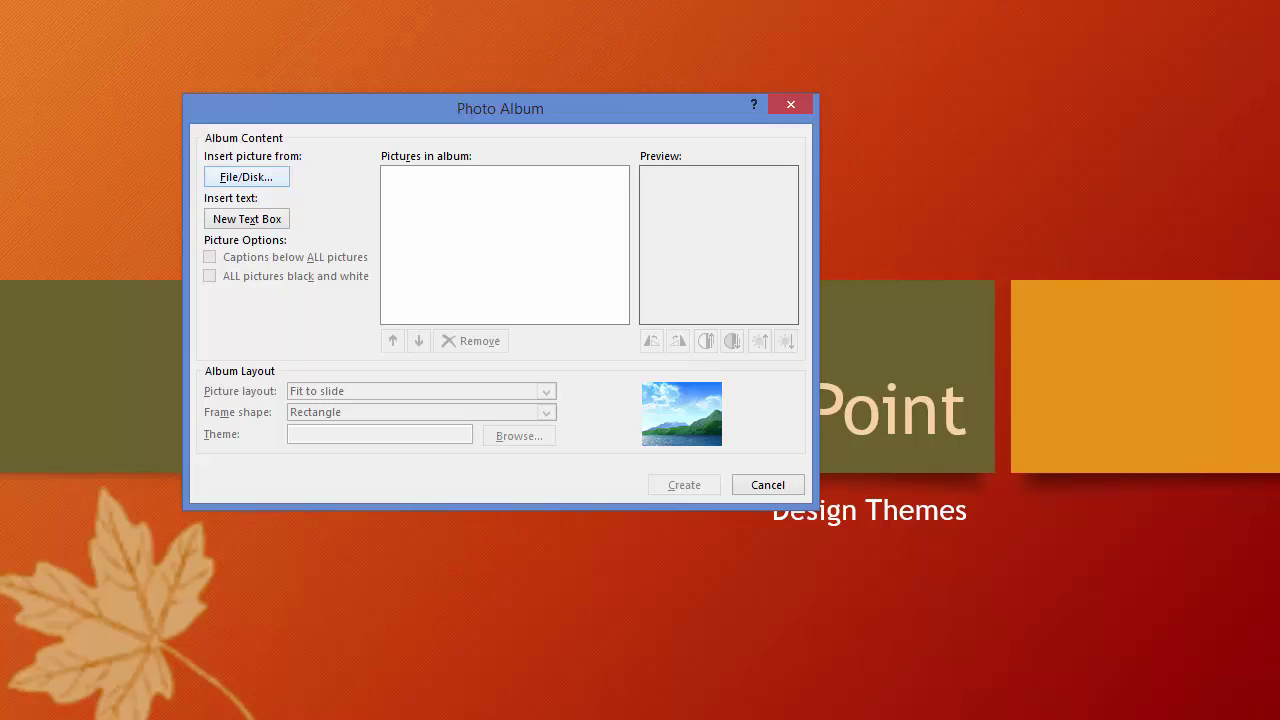
{"action": "left_click", "coordinate": [246, 177]}
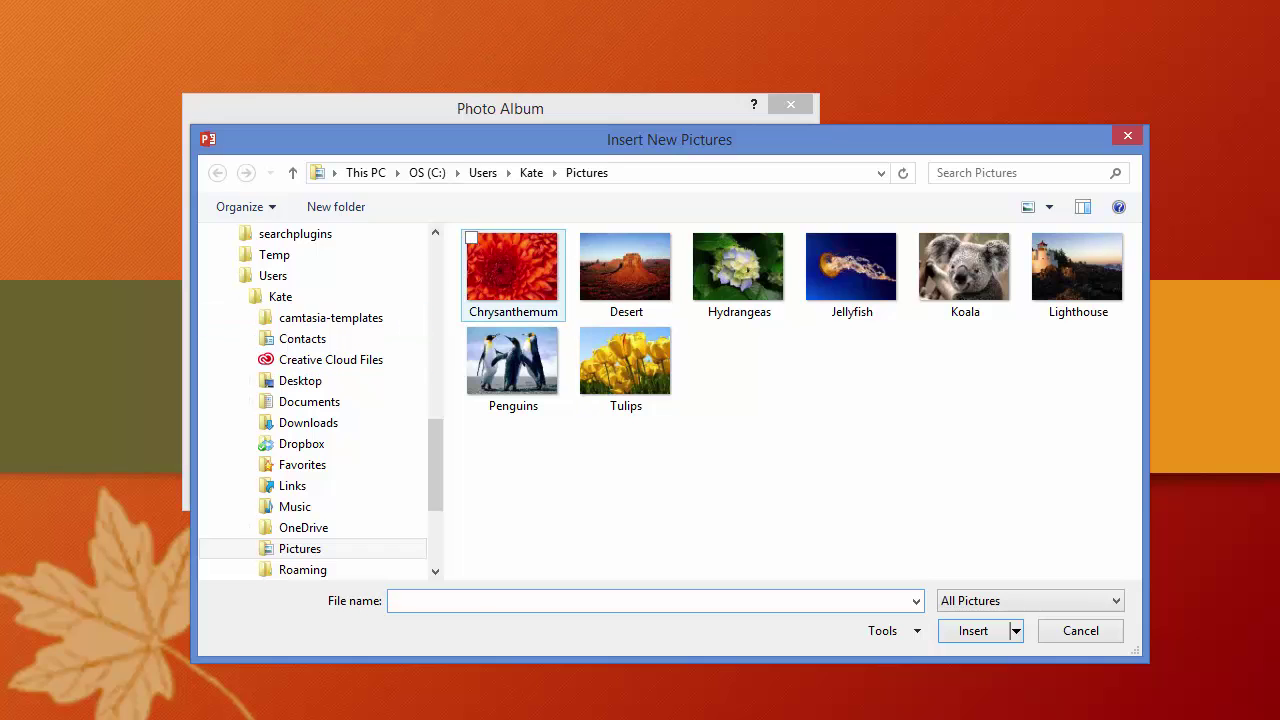
{"action": "left_click", "coordinate": [512, 266]}
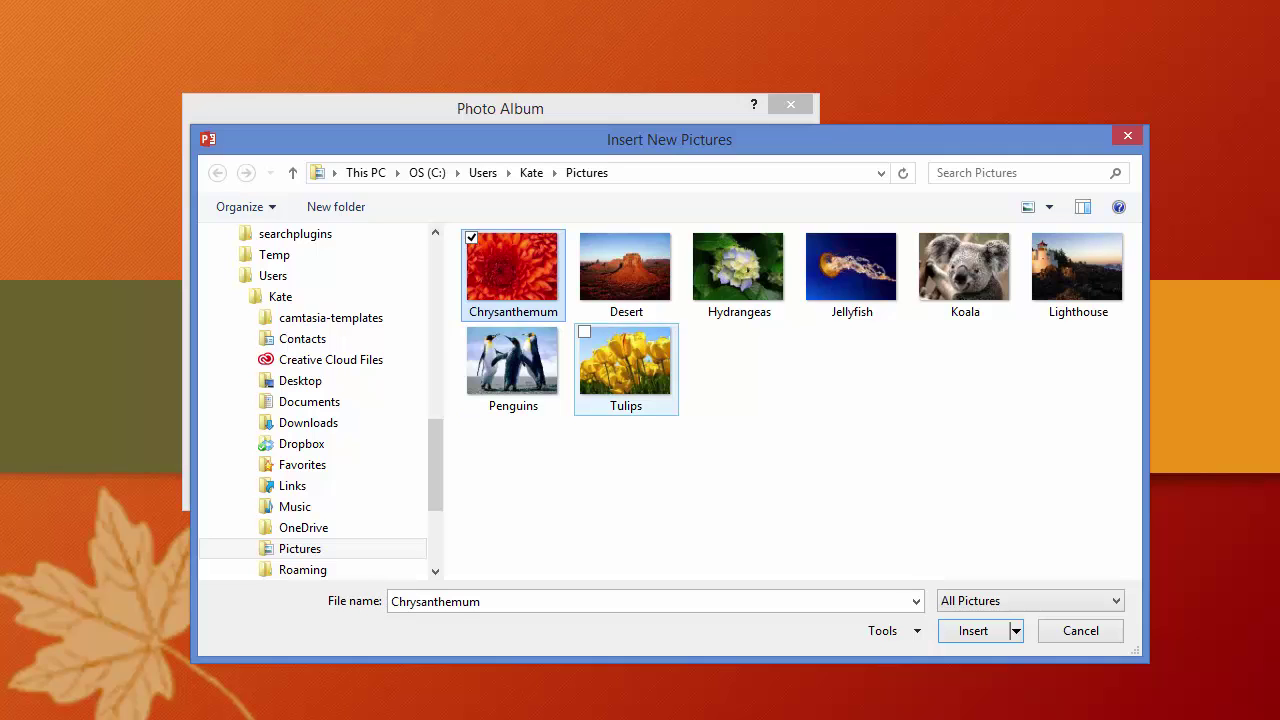
{"action": "left_click", "coordinate": [626, 362], "text": "shift"}
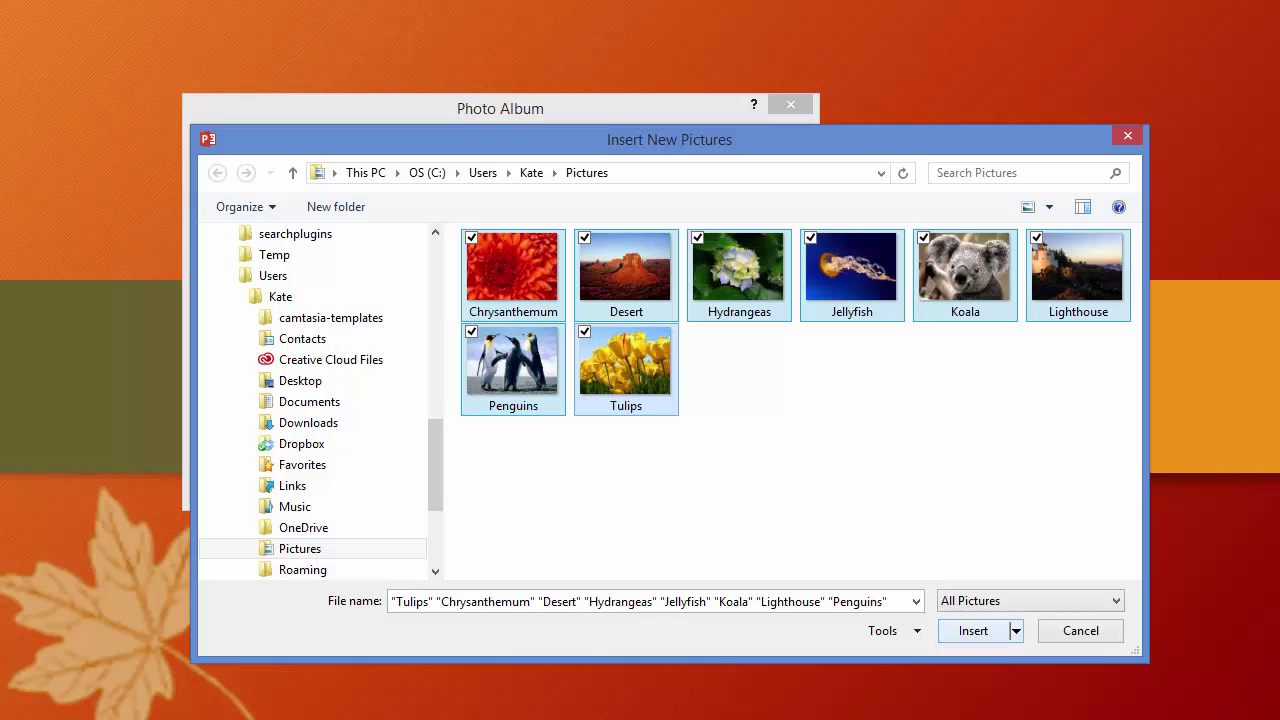
{"action": "left_click", "coordinate": [973, 630]}
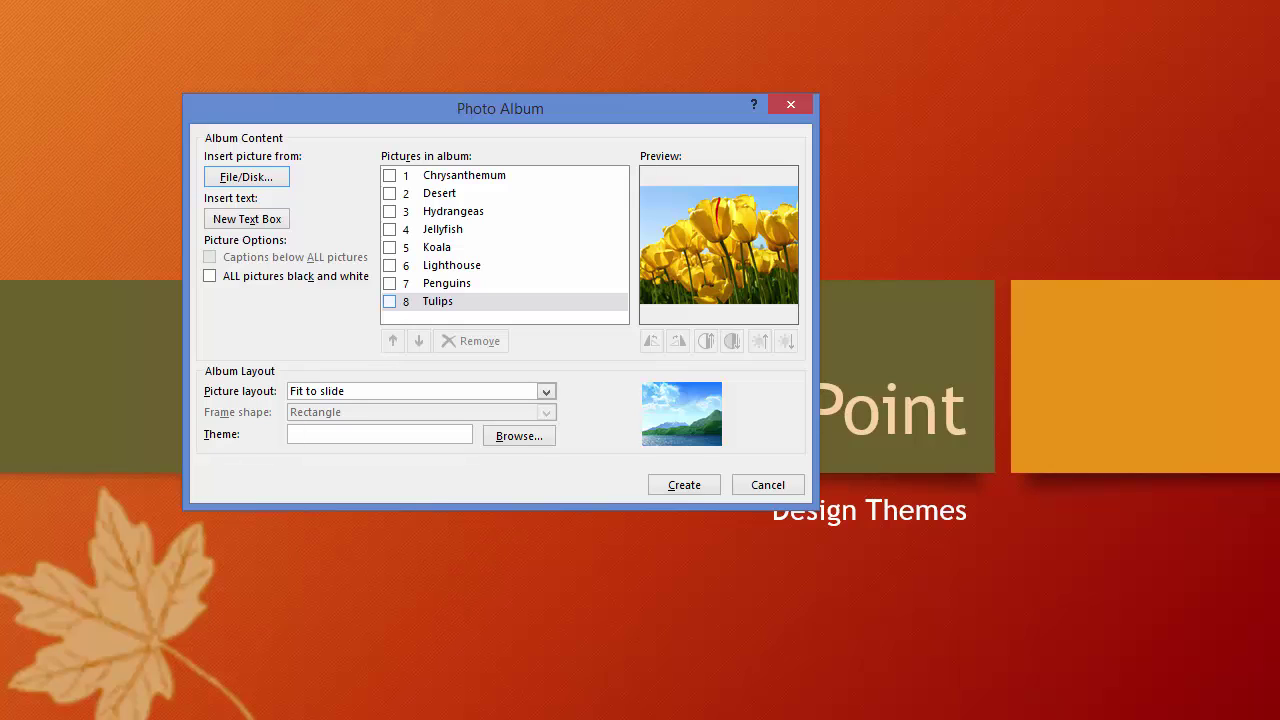
Step: Move the Tulips picture up to the first position in the album order
{"action": "left_click", "coordinate": [389, 301]}
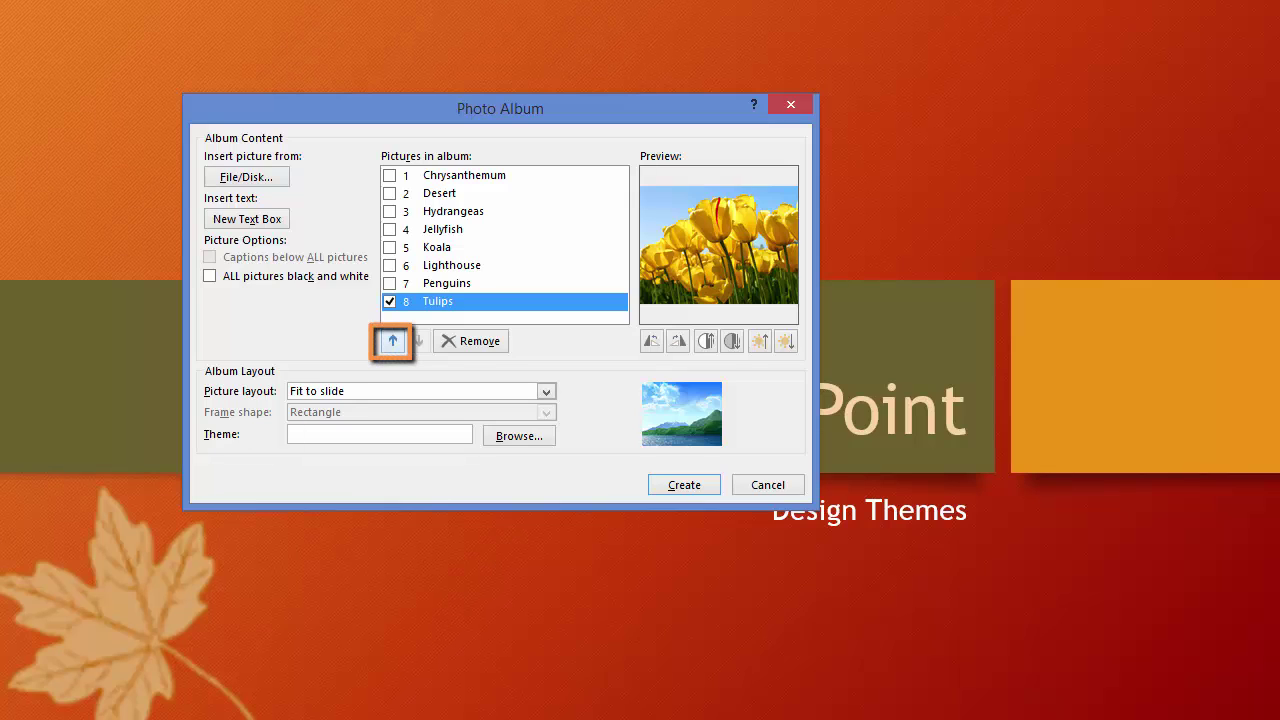
{"action": "left_click", "coordinate": [392, 341]}
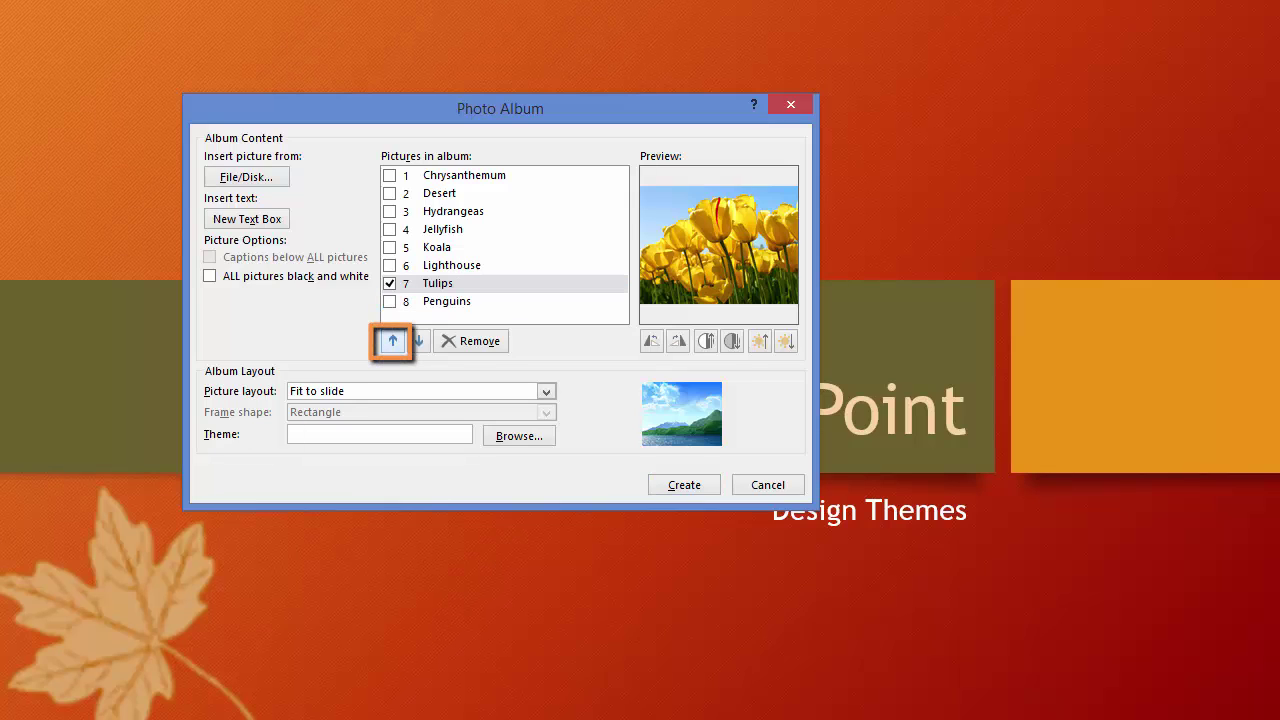
{"action": "left_click", "coordinate": [392, 341]}
{"action": "left_click", "coordinate": [392, 341]}
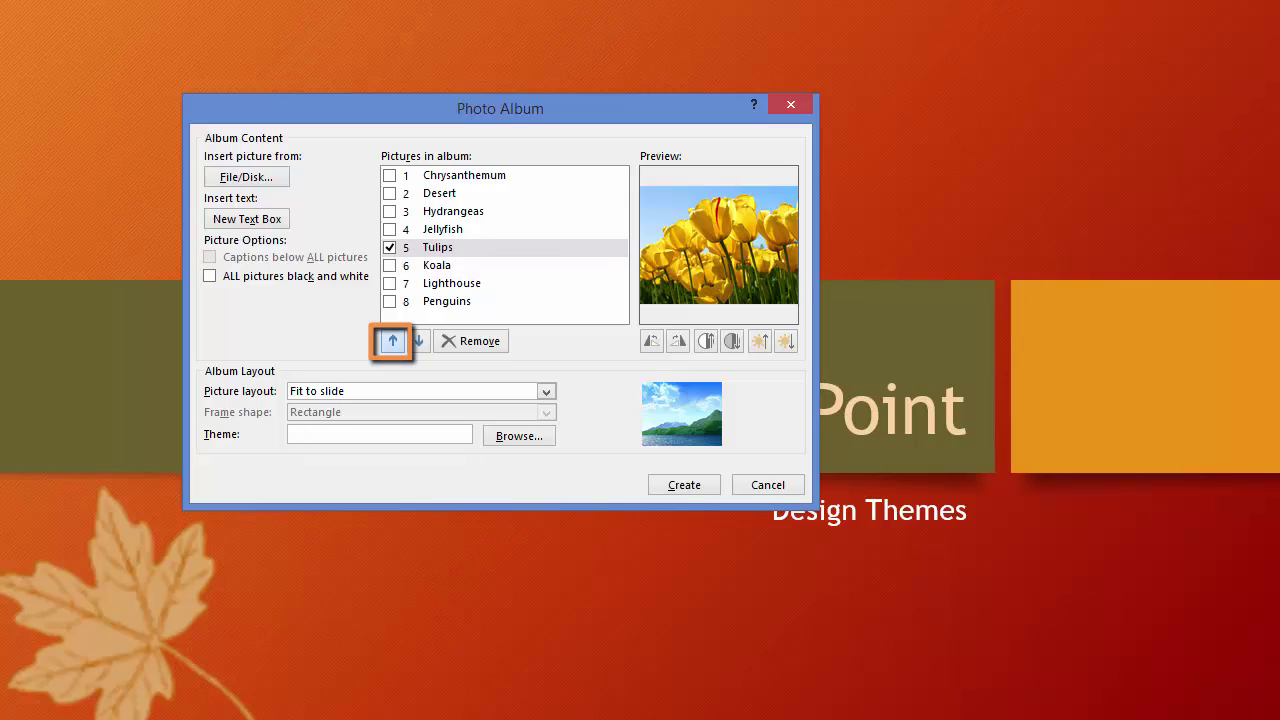
{"action": "left_click", "coordinate": [392, 341]}
{"action": "left_click", "coordinate": [392, 341]}
{"action": "left_click", "coordinate": [392, 341]}
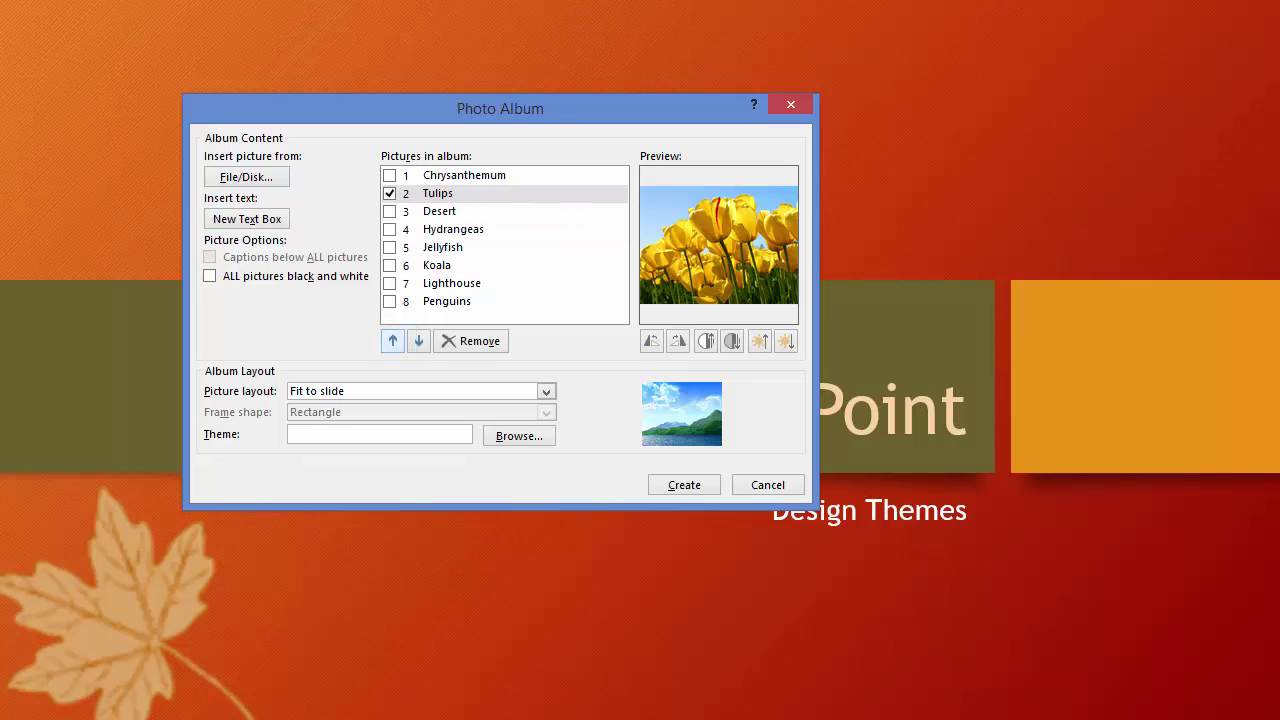
{"action": "left_click", "coordinate": [392, 341]}
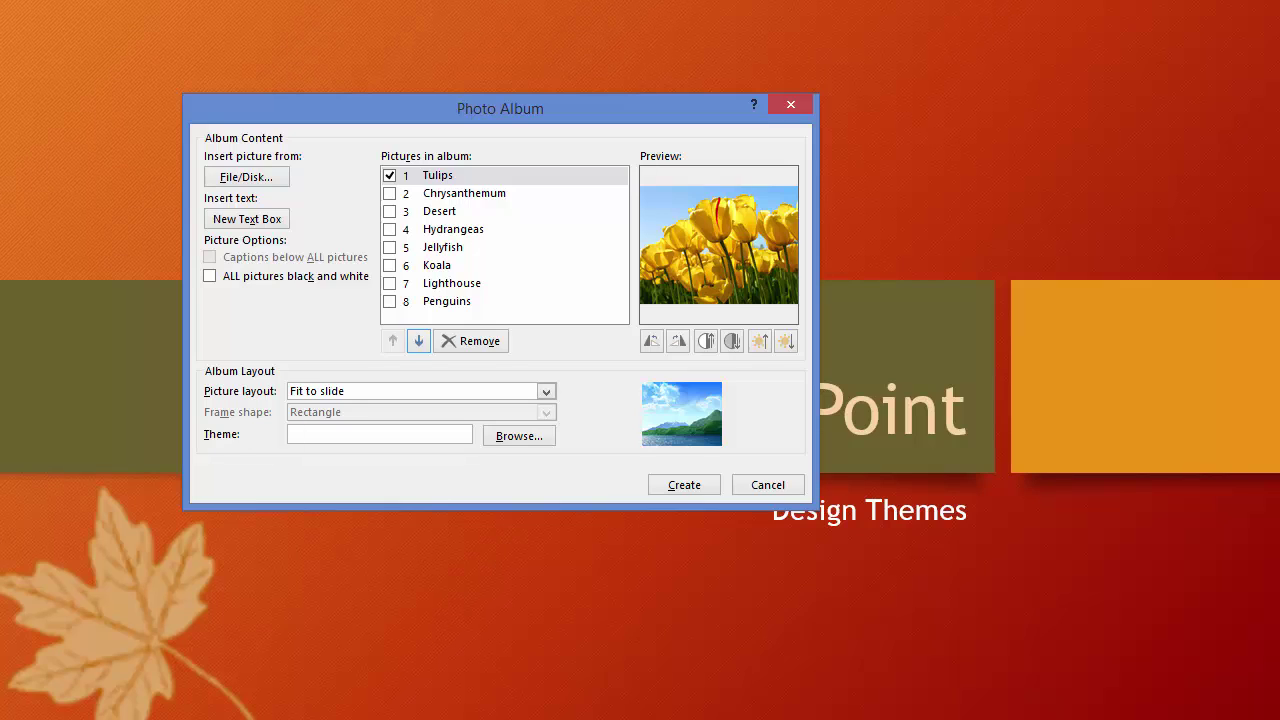
Step: Move the Chrysanthemum picture instead of Tulips, placing it last in the album order
{"action": "left_click", "coordinate": [389, 175]}
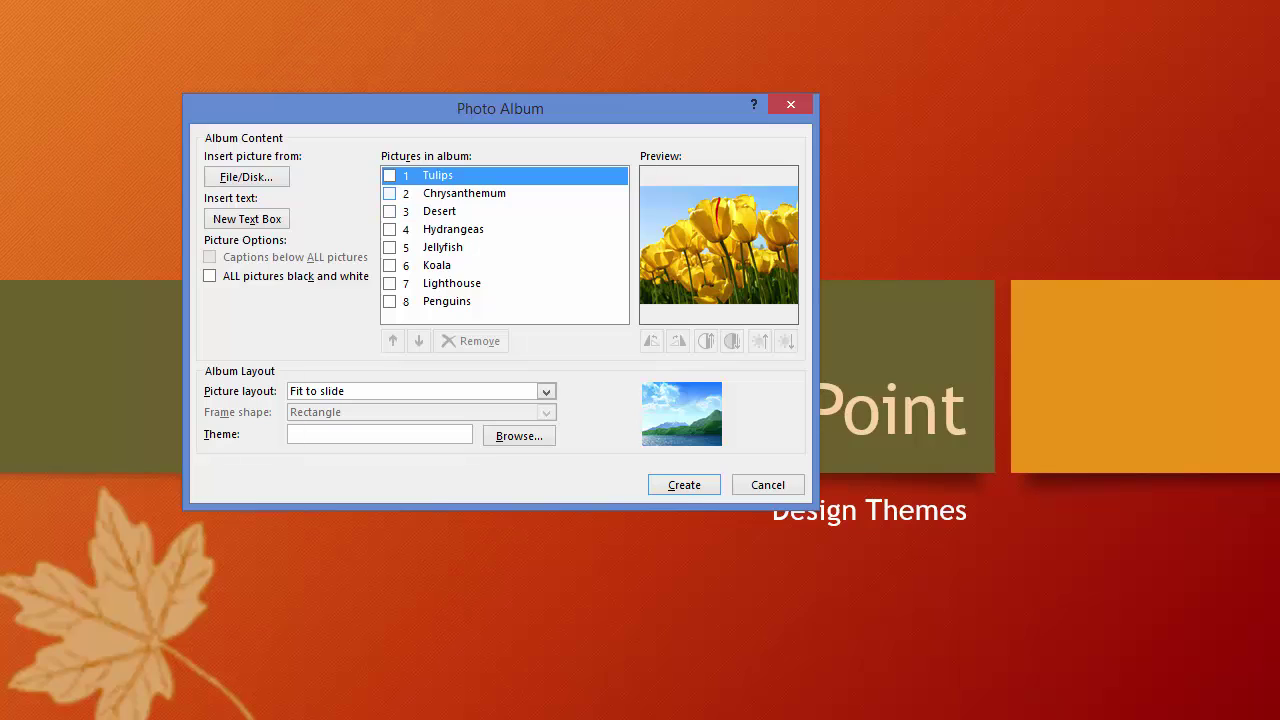
{"action": "left_click", "coordinate": [389, 193]}
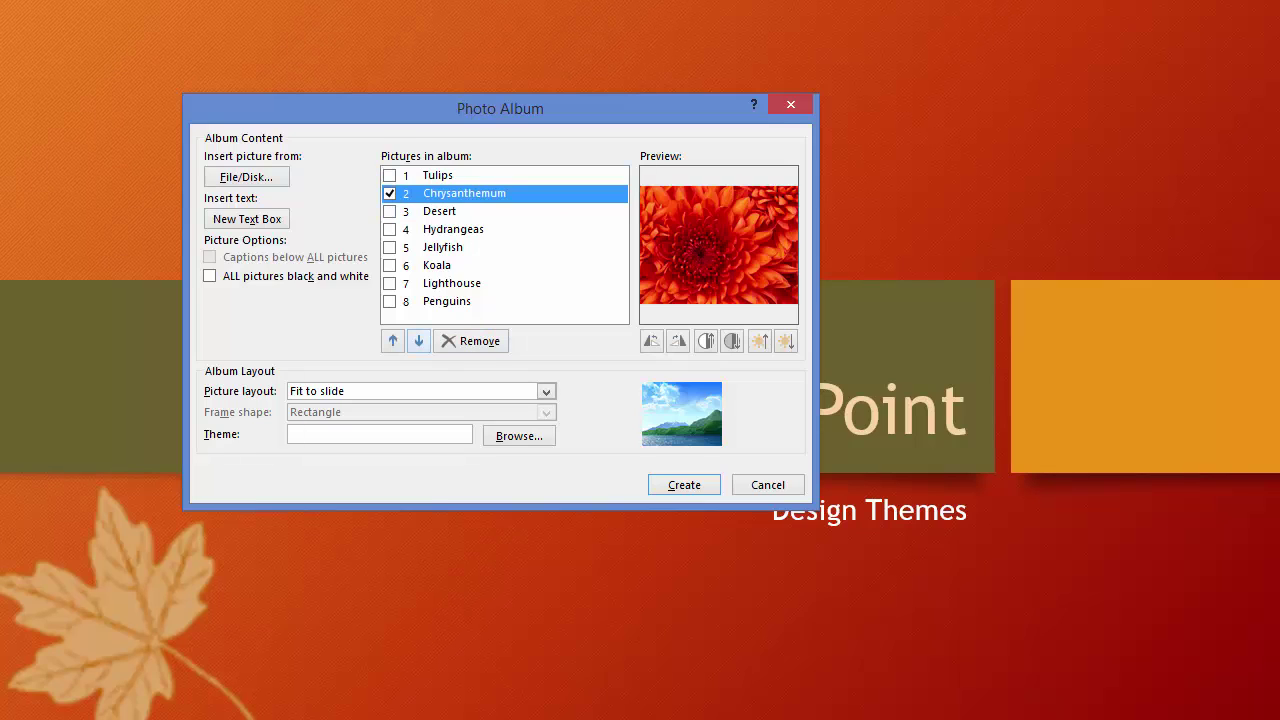
{"action": "left_click", "coordinate": [419, 341]}
{"action": "left_click", "coordinate": [419, 341]}
{"action": "left_click", "coordinate": [419, 341]}
{"action": "left_click", "coordinate": [419, 341]}
{"action": "left_click", "coordinate": [419, 341]}
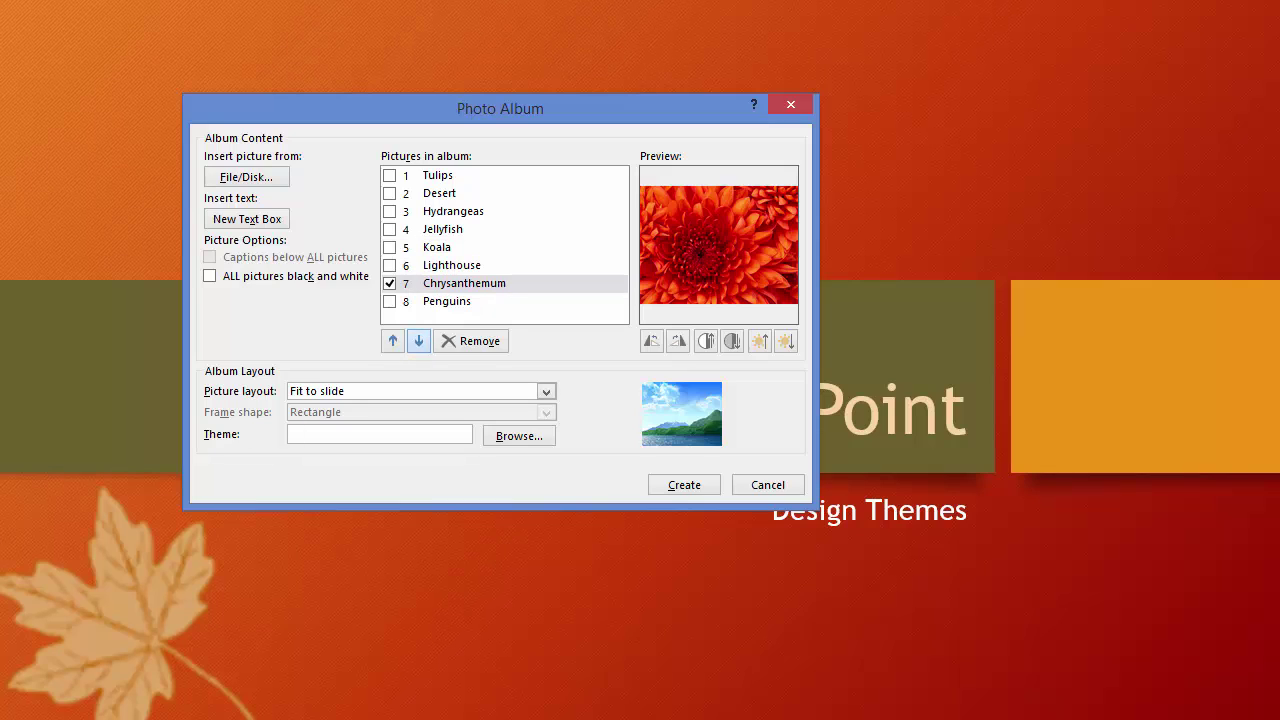
{"action": "left_click", "coordinate": [419, 341]}
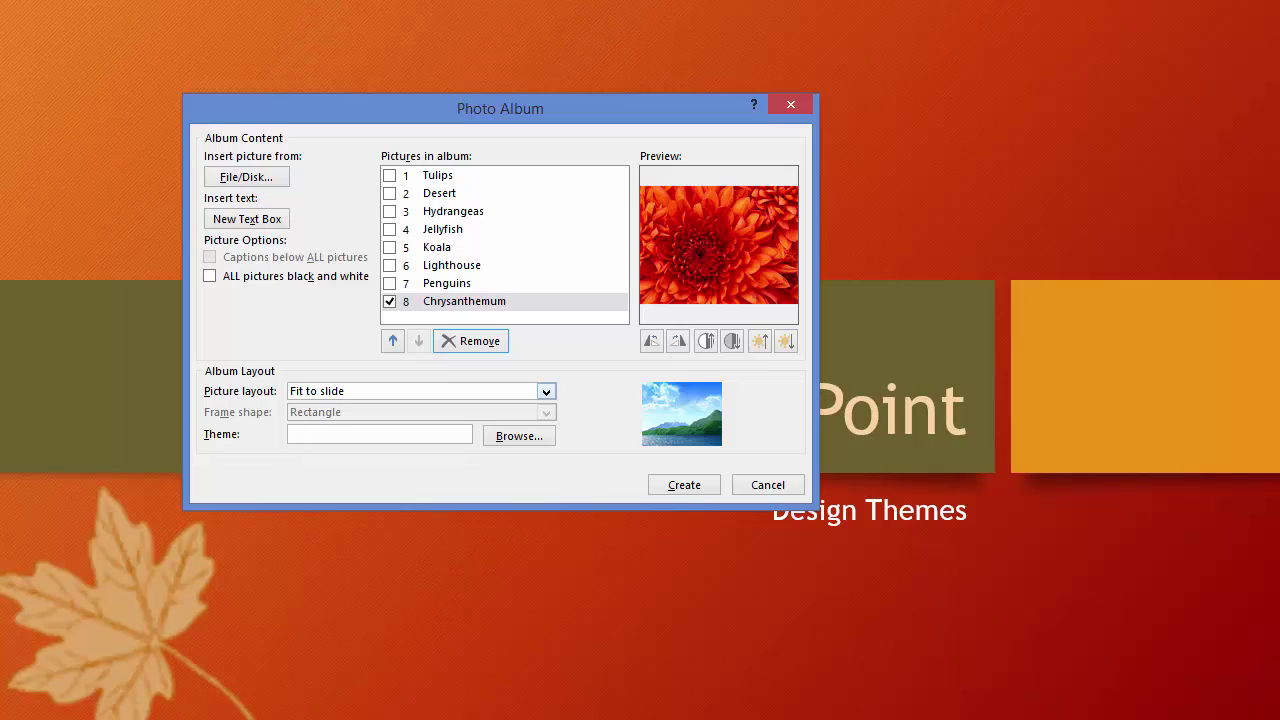
Step: Set the album's picture layout to 1 picture and its frame shape to Simple Frame, White
{"action": "key", "text": "alt+Down"}
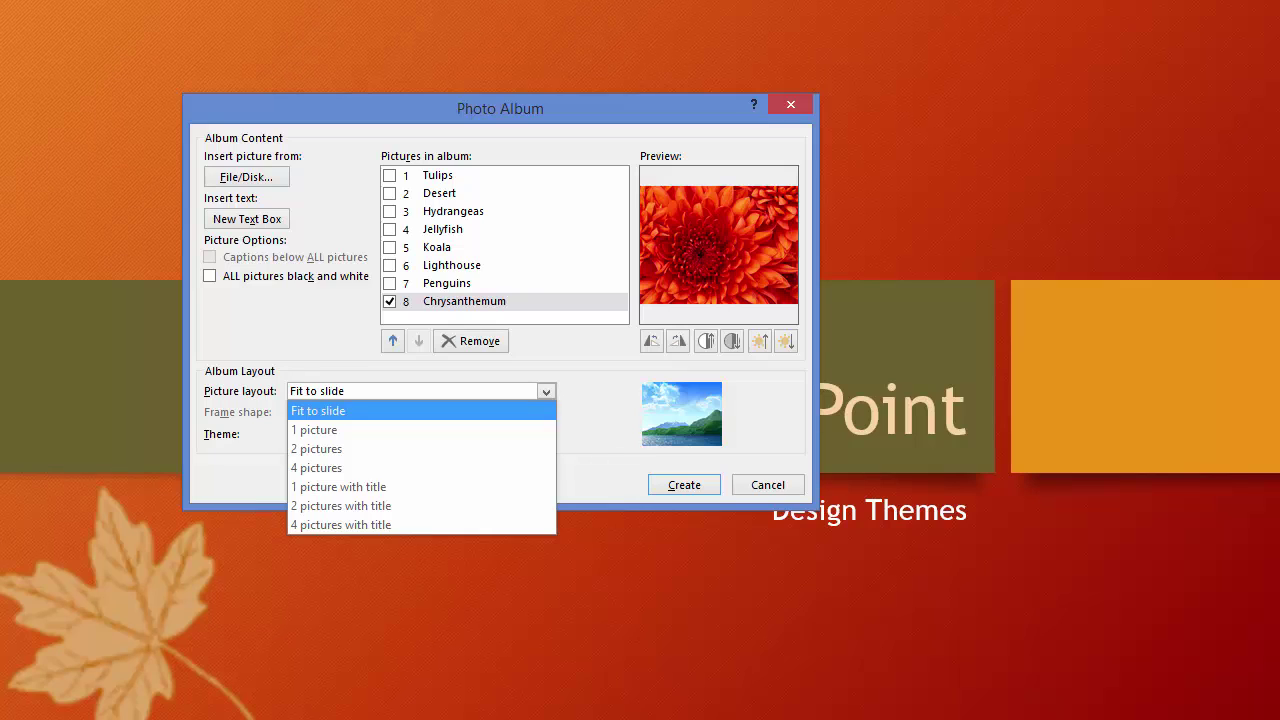
{"action": "key", "text": "Down"}
{"action": "key", "text": "Return"}
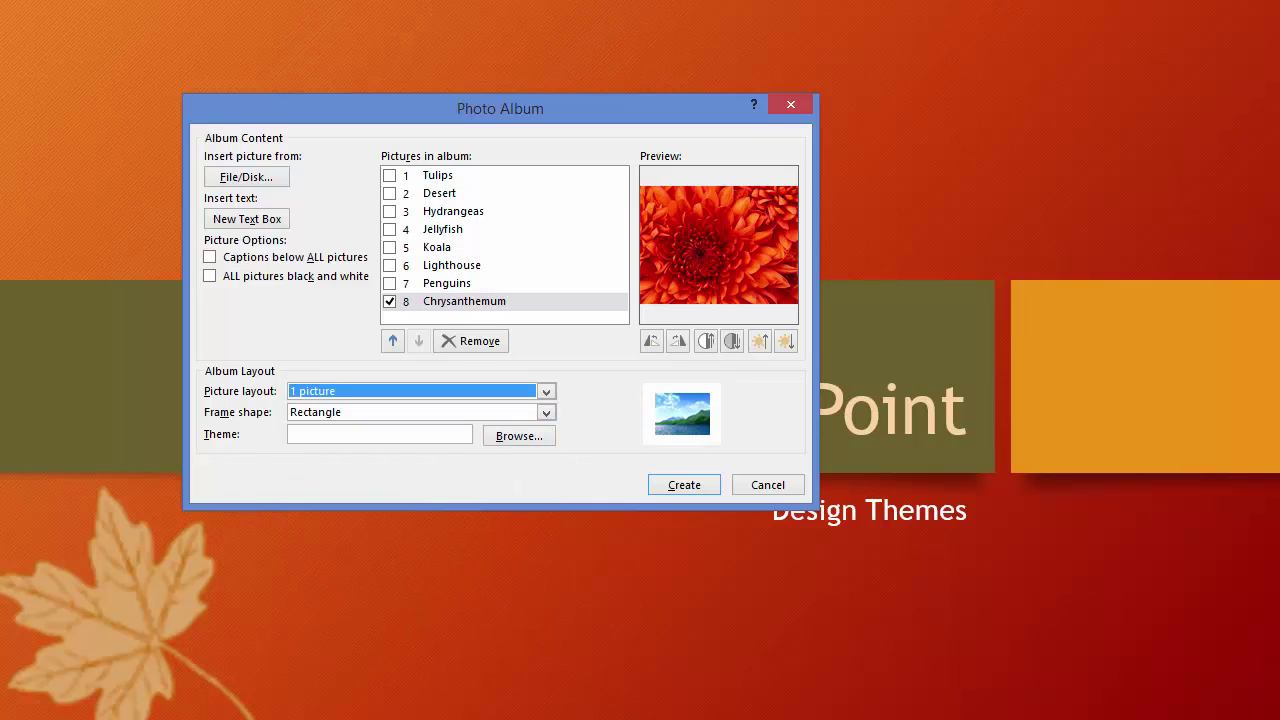
{"action": "key", "text": "Tab"}
{"action": "key", "text": "alt+Down"}
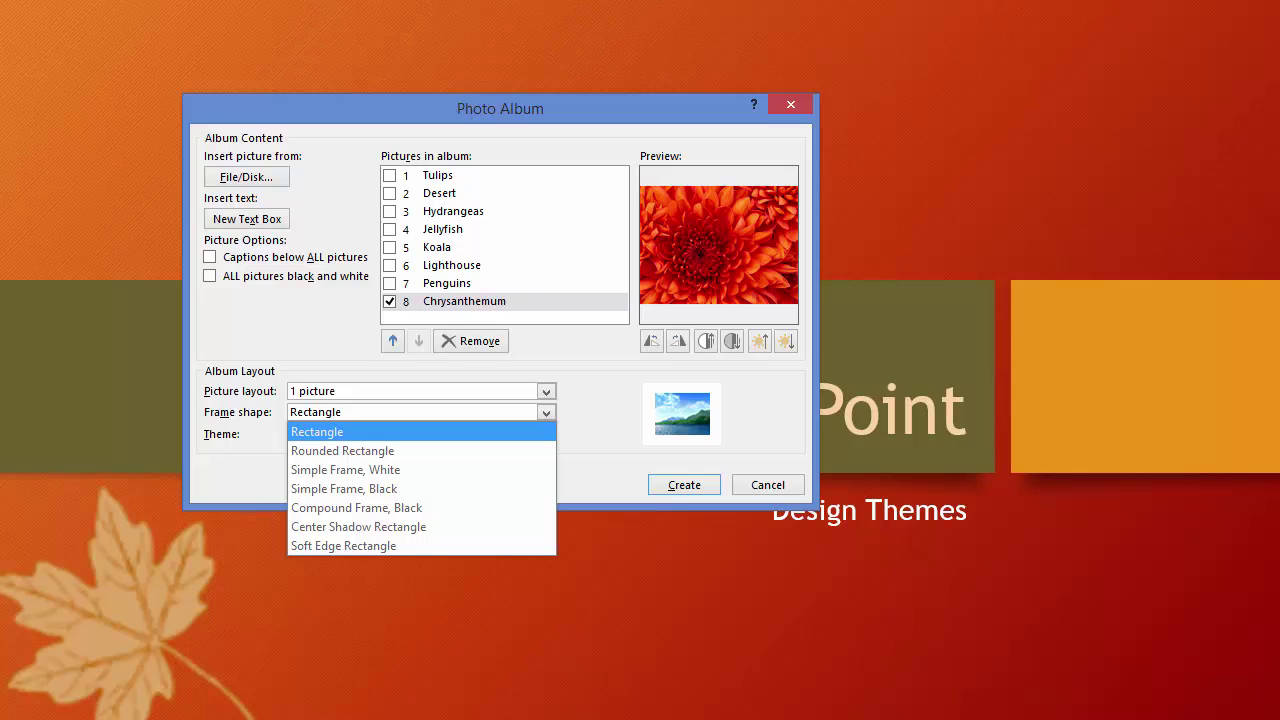
{"action": "key", "text": "Down"}
{"action": "key", "text": "Down"}
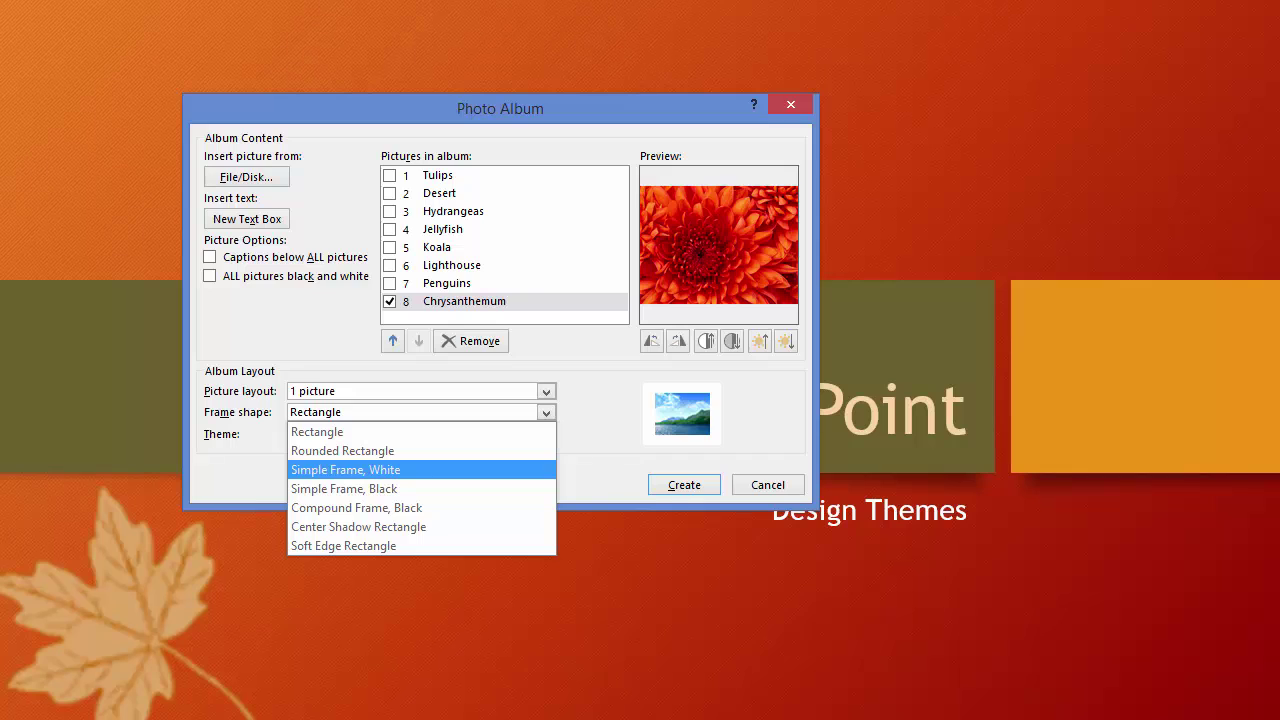
{"action": "key", "text": "Return"}
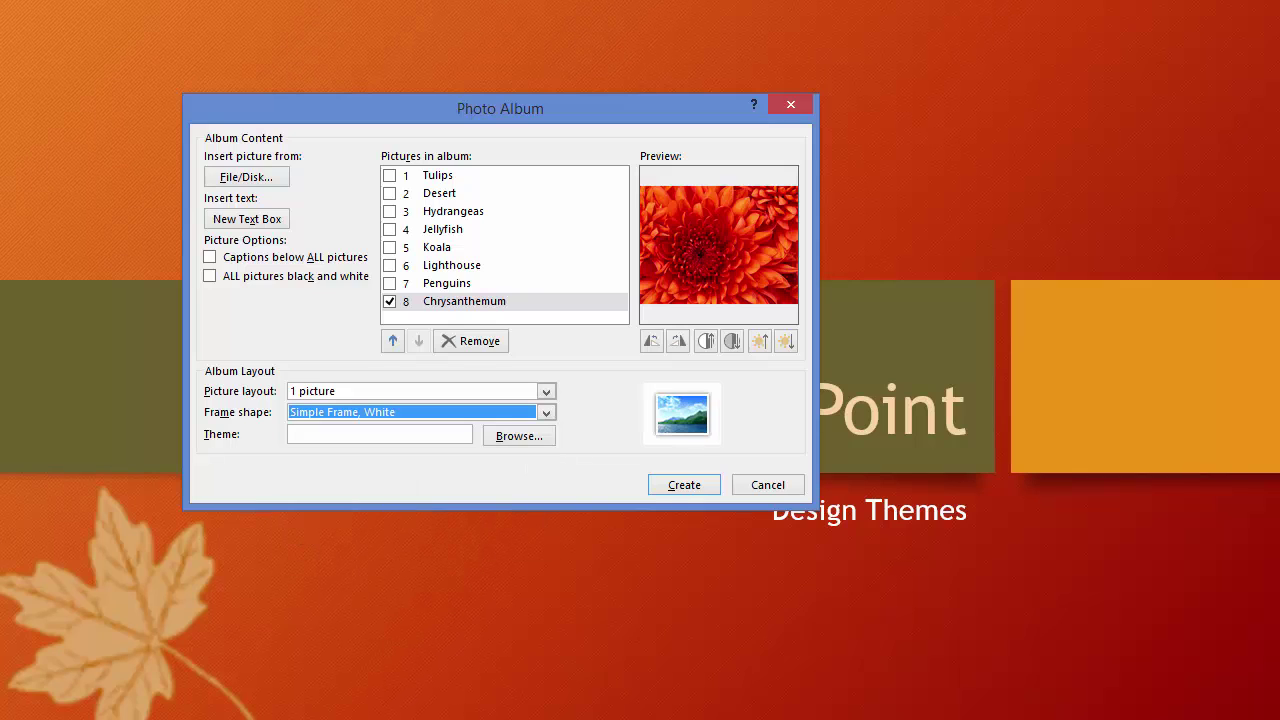
Step: Choose the Integral theme for the photo album and create the album
{"action": "left_click", "coordinate": [519, 436]}
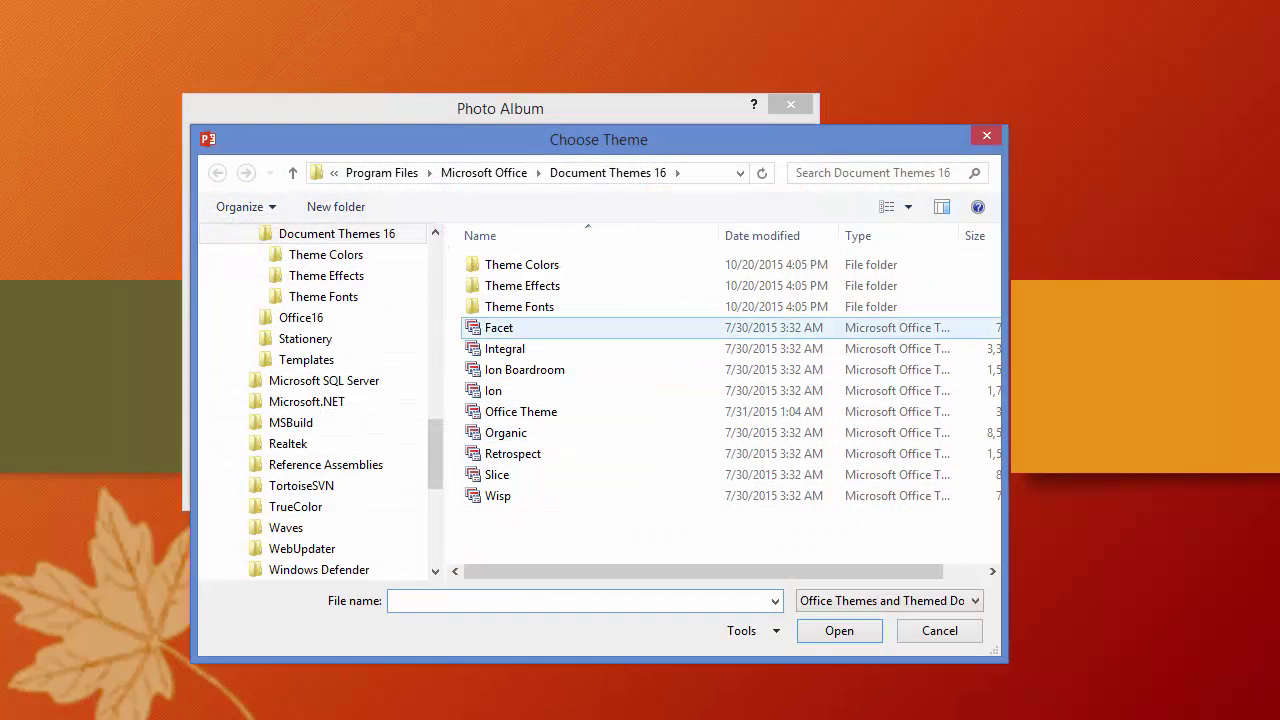
{"action": "left_click", "coordinate": [505, 349]}
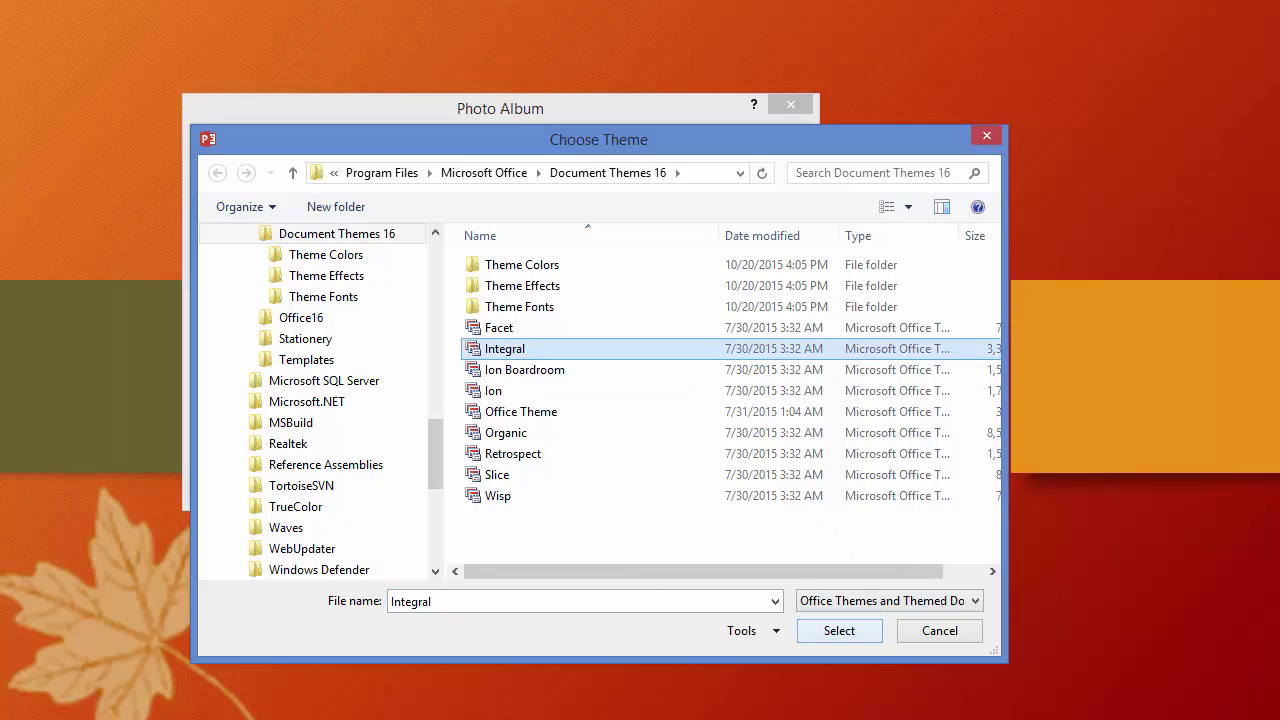
{"action": "left_click", "coordinate": [839, 630]}
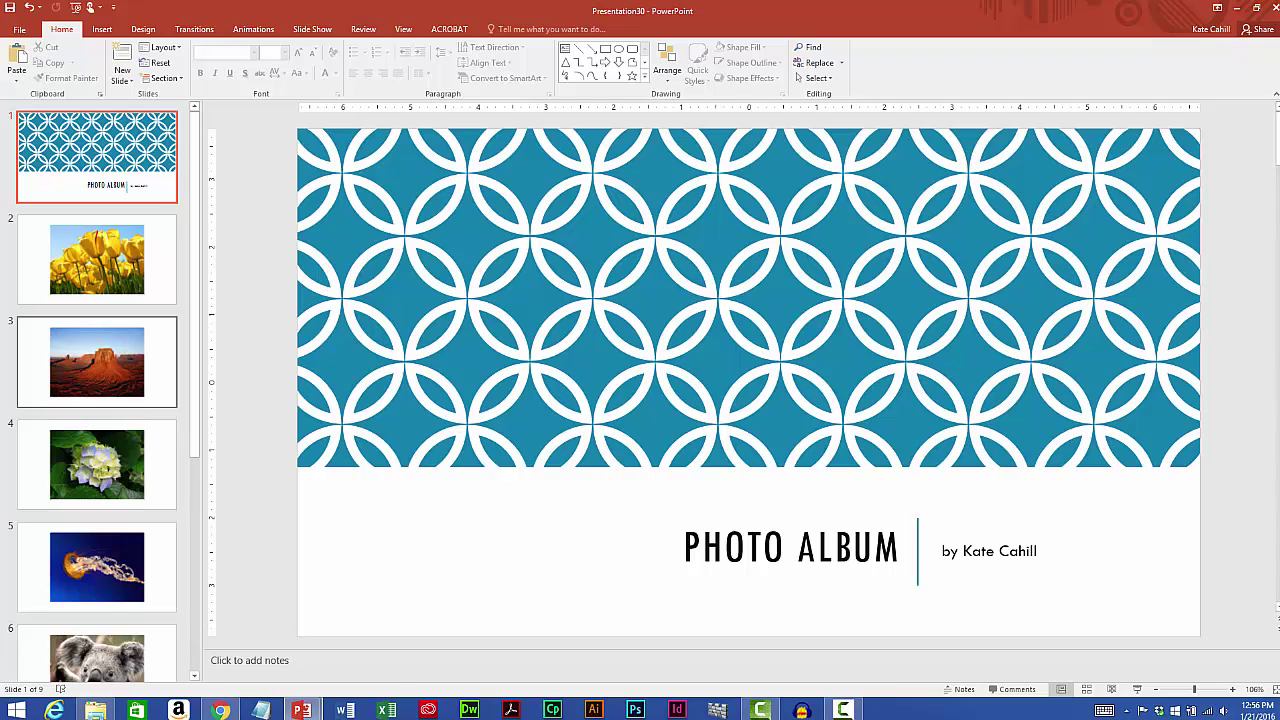
Step: Review the tulips, desert, hydrangea and jellyfish slides of the new album
{"action": "left_click", "coordinate": [97, 260]}
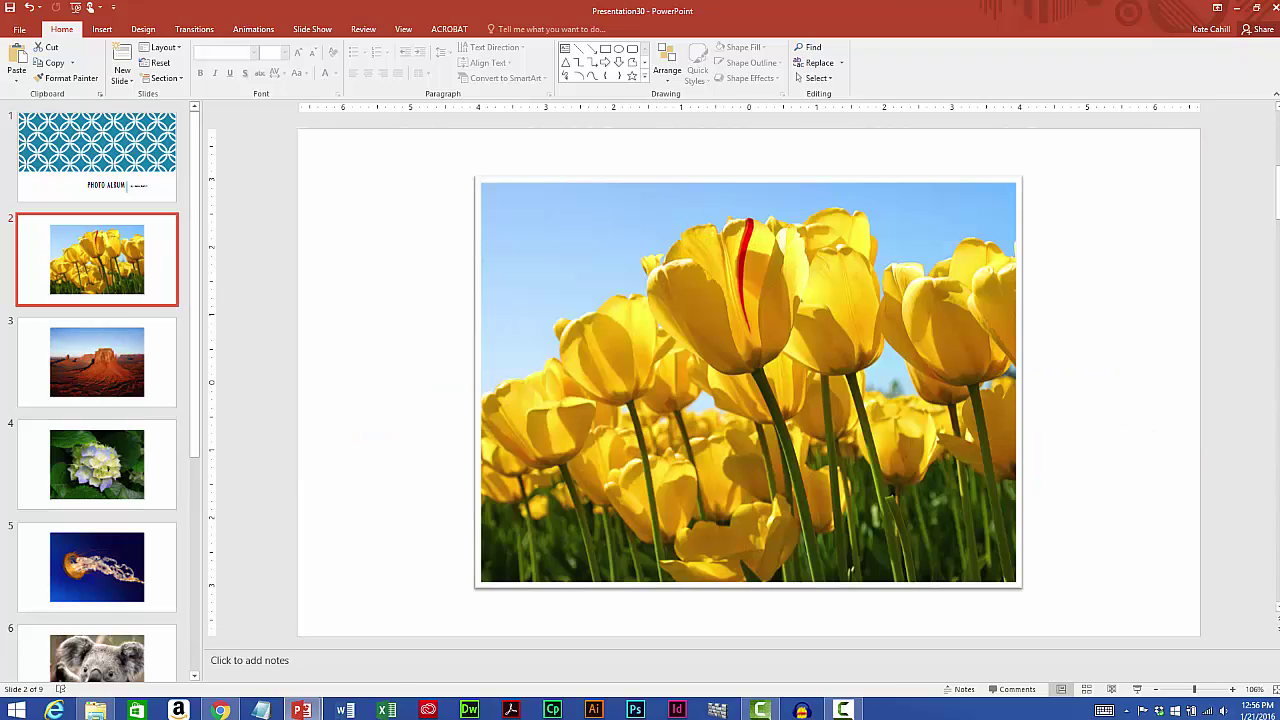
{"action": "left_click", "coordinate": [90, 362]}
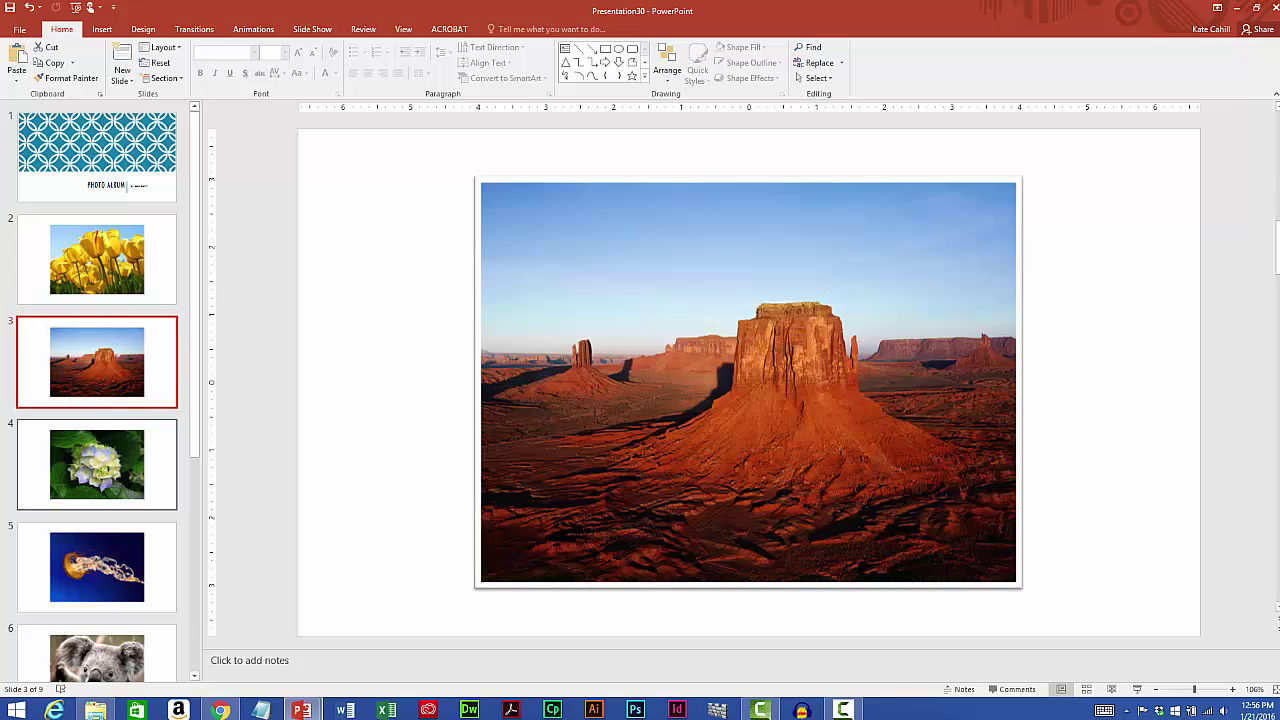
{"action": "left_click", "coordinate": [70, 455]}
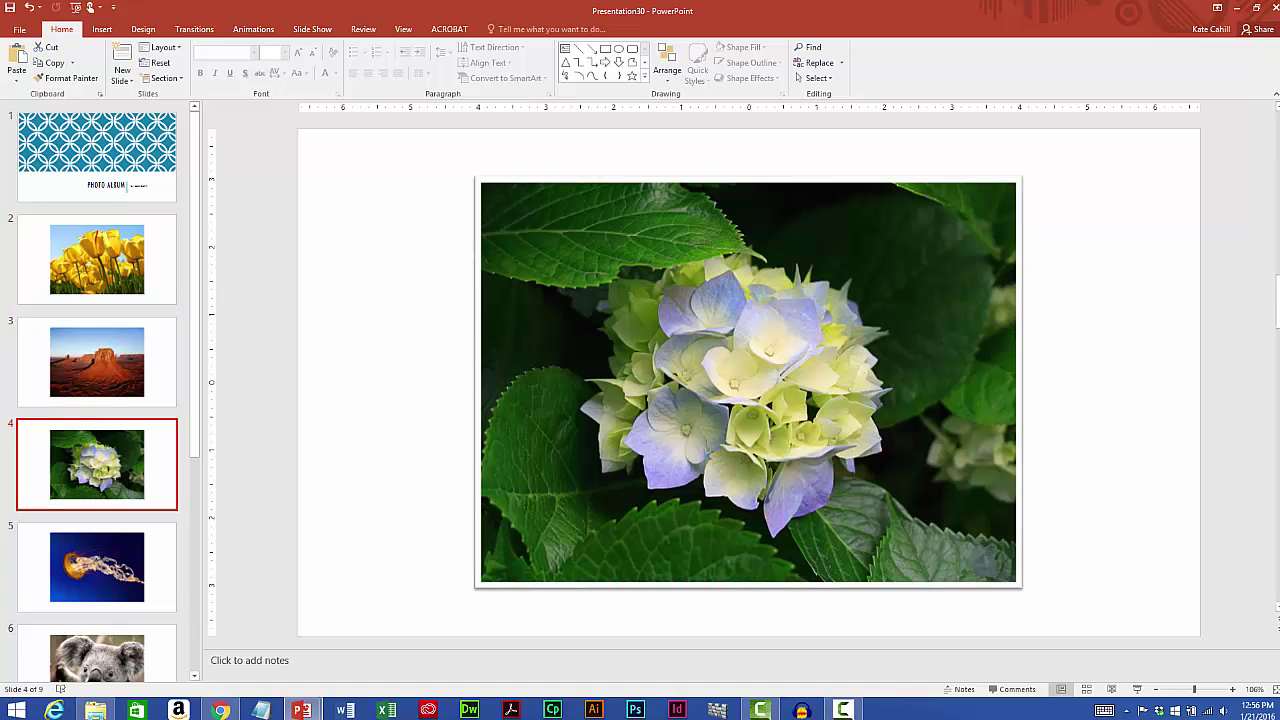
{"action": "left_click", "coordinate": [95, 556]}
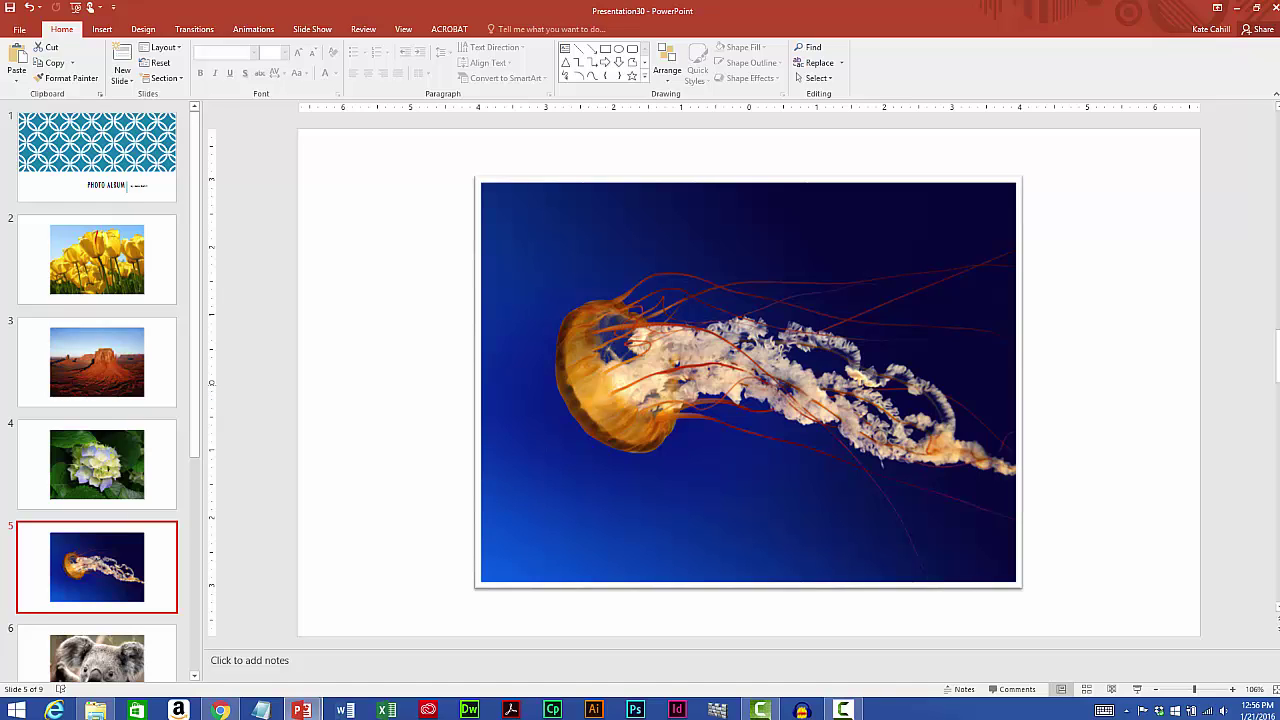
Step: Edit the existing photo album to add captions below all pictures, and check the captions on the tulips and desert slides
{"action": "left_click", "coordinate": [102, 29]}
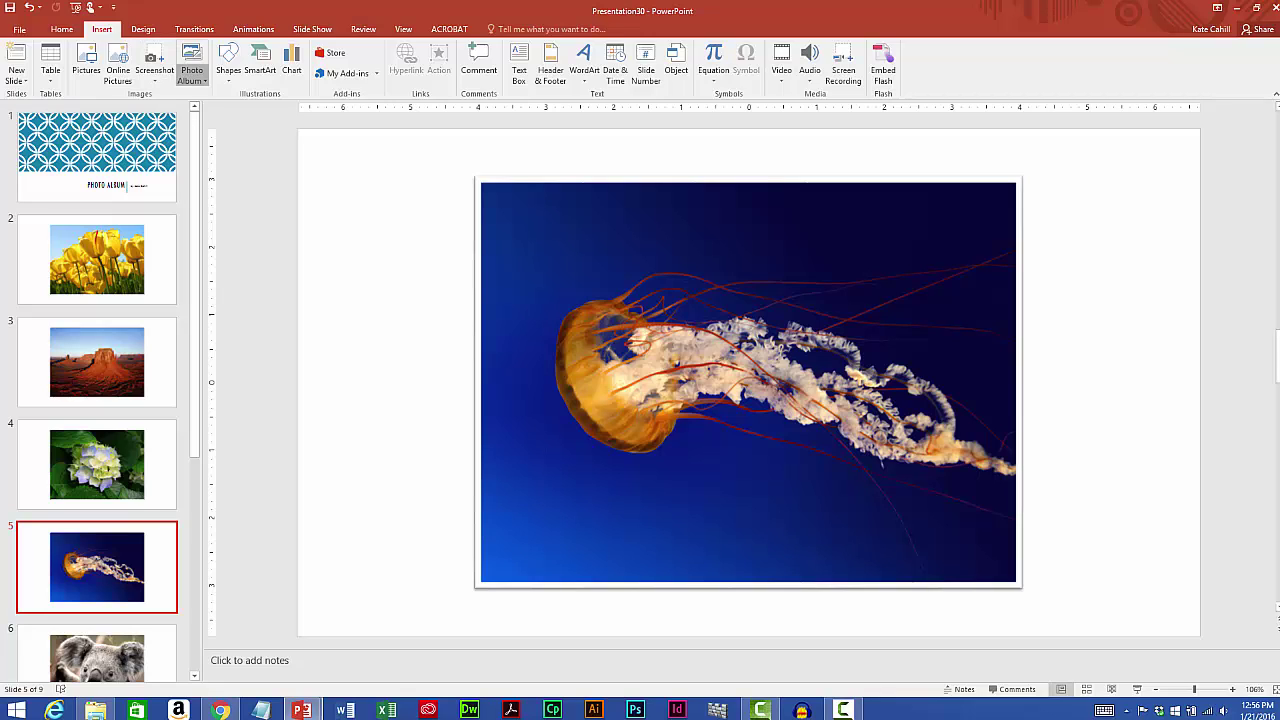
{"action": "left_click", "coordinate": [191, 78]}
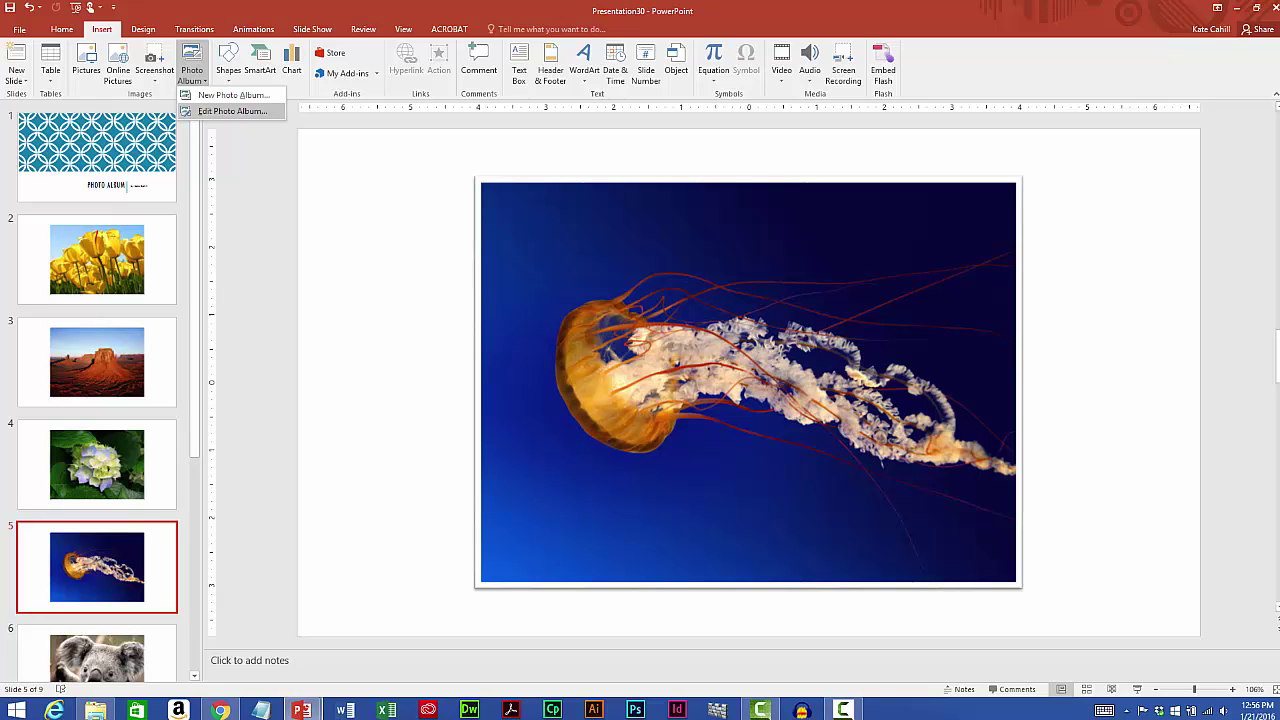
{"action": "left_click", "coordinate": [232, 111]}
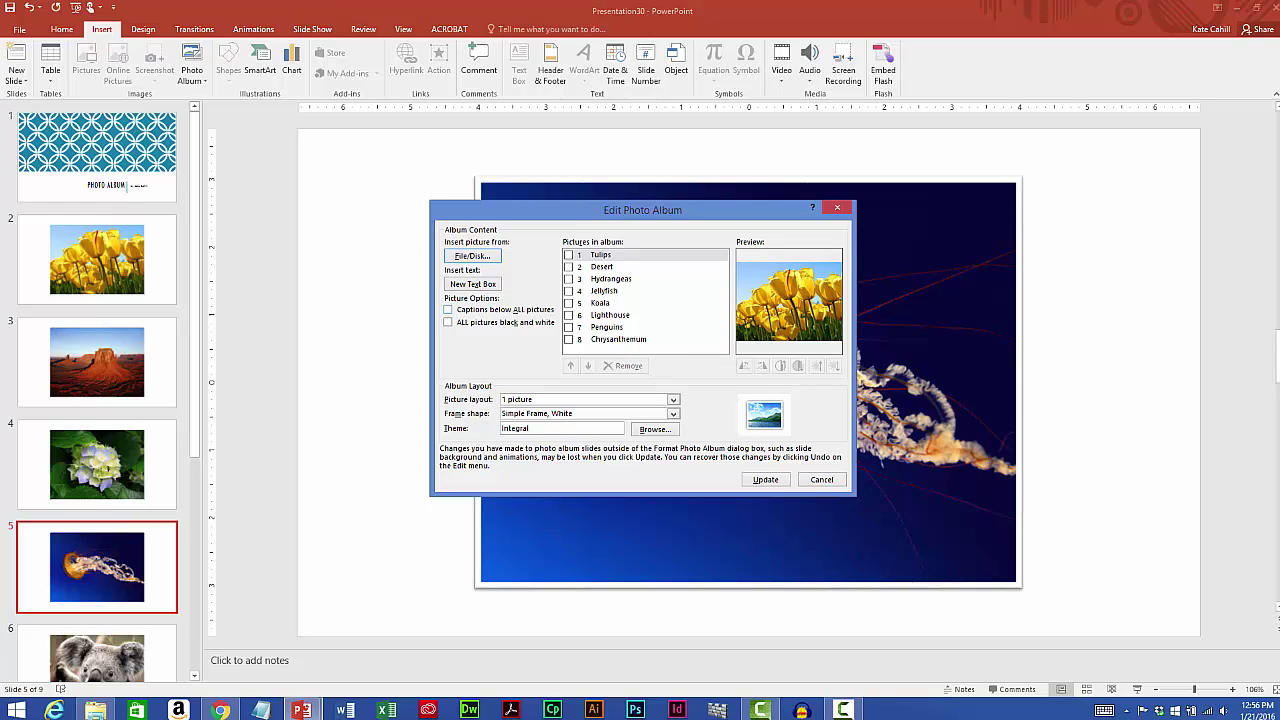
{"action": "key", "text": "alt+a"}
{"action": "key", "text": "Return"}
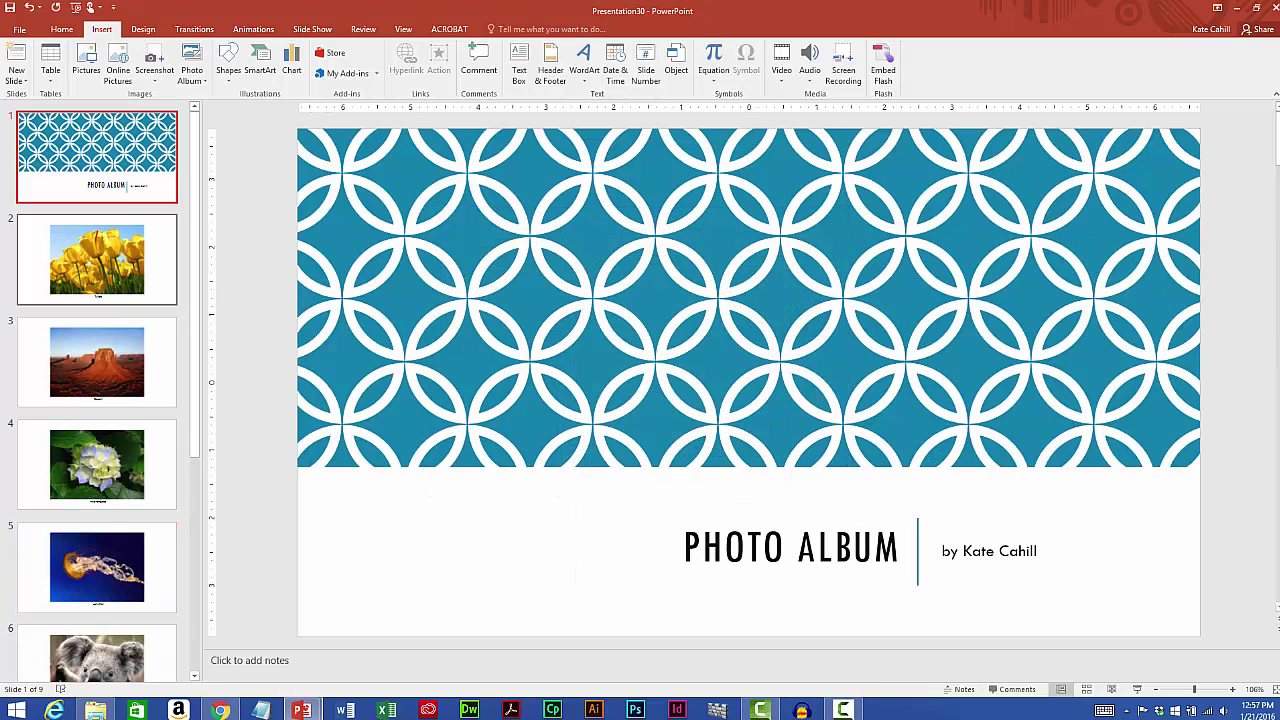
{"action": "left_click", "coordinate": [79, 274]}
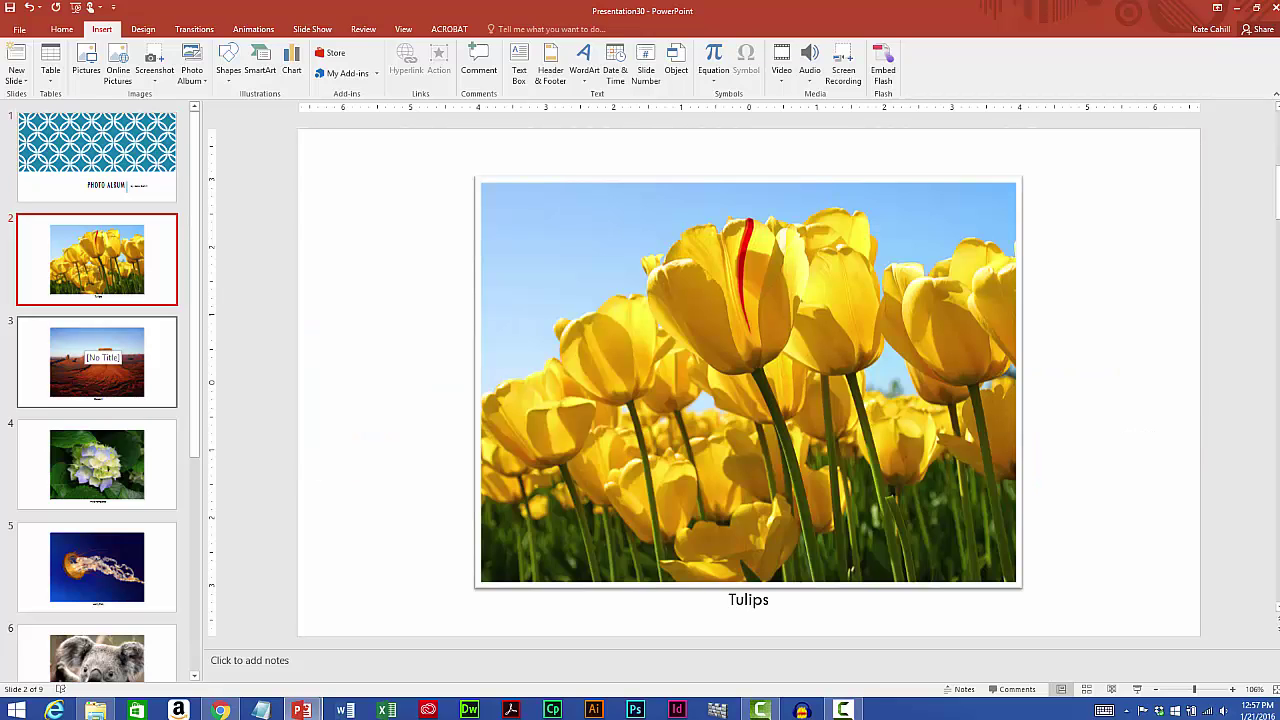
{"action": "left_click", "coordinate": [97, 360]}
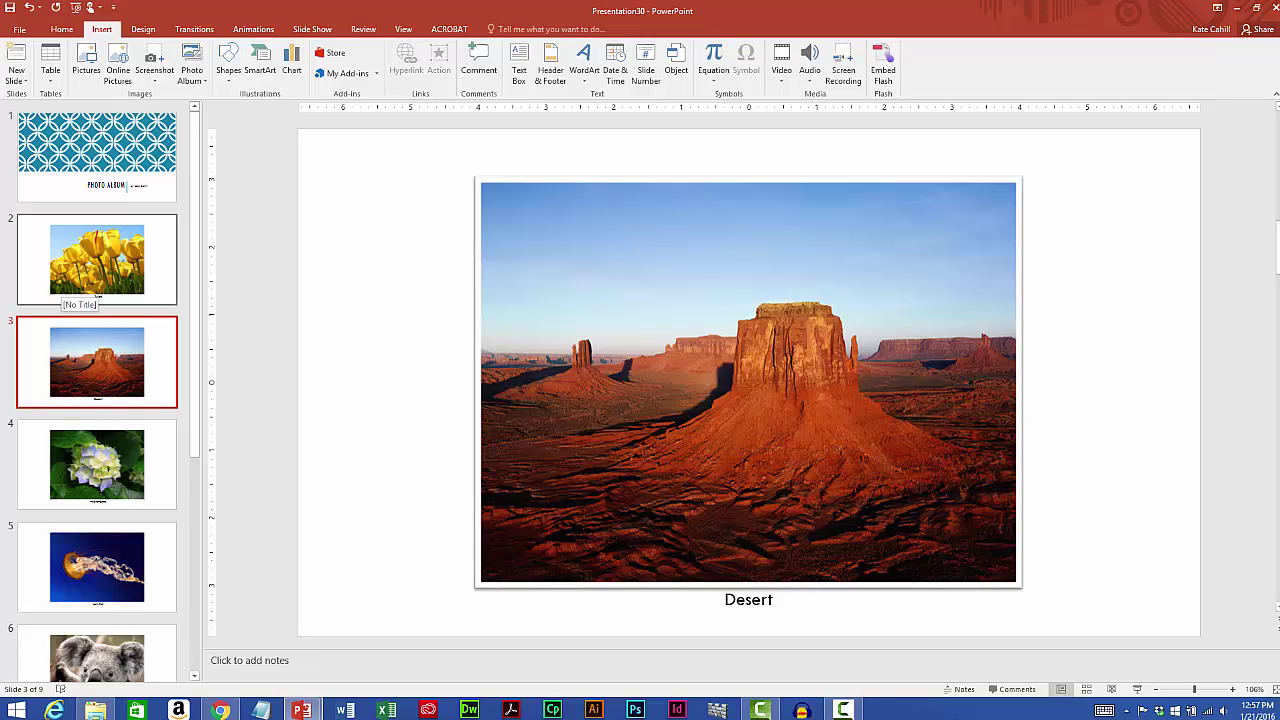
Step: Replace the title text on the album's title slide with "NATURE PHOTOS"
{"action": "left_click", "coordinate": [92, 192]}
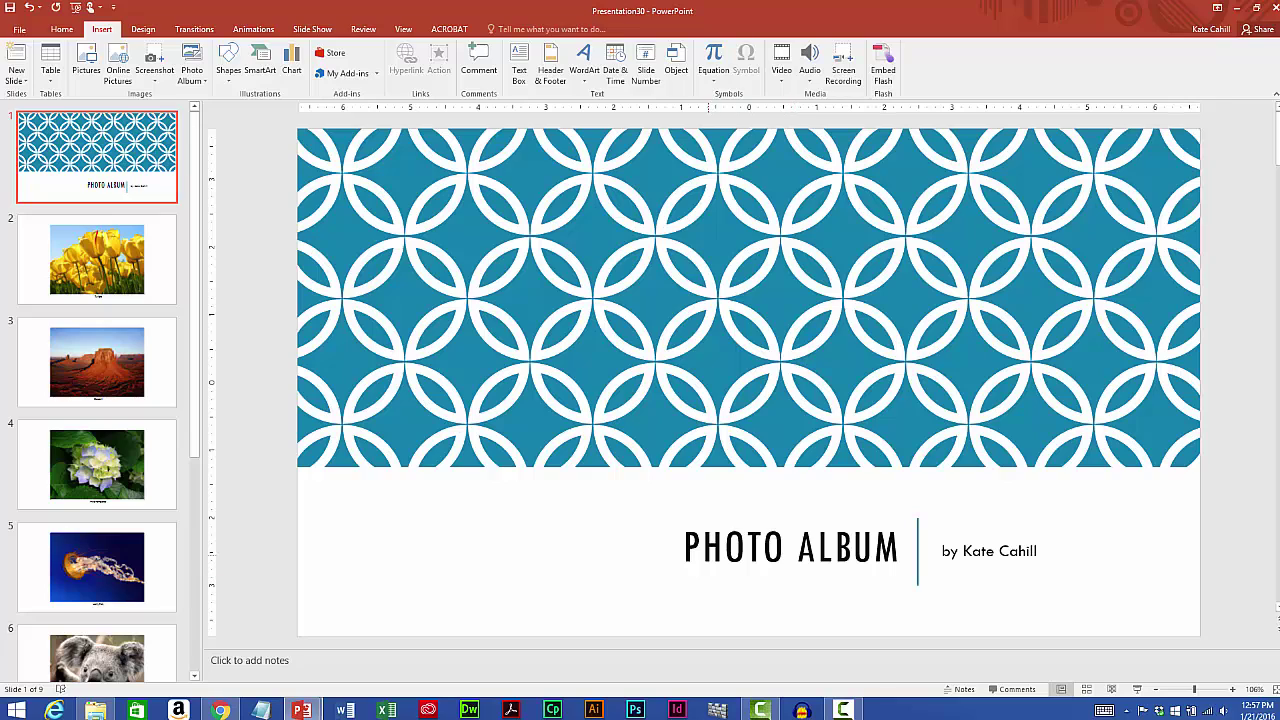
{"action": "left_click", "coordinate": [700, 547]}
{"action": "left_click", "coordinate": [683, 547]}
{"action": "left_click_drag", "start_coordinate": [683, 547], "coordinate": [905, 548]}
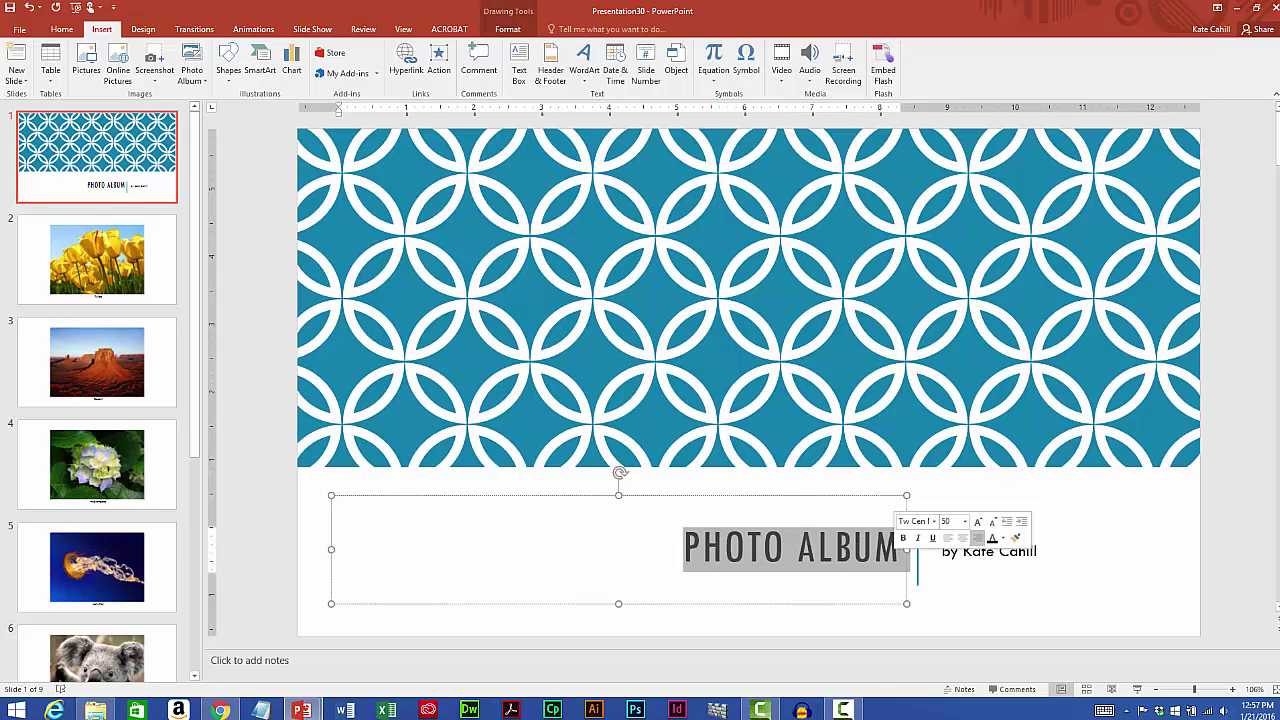
{"action": "type", "text": "NA"}
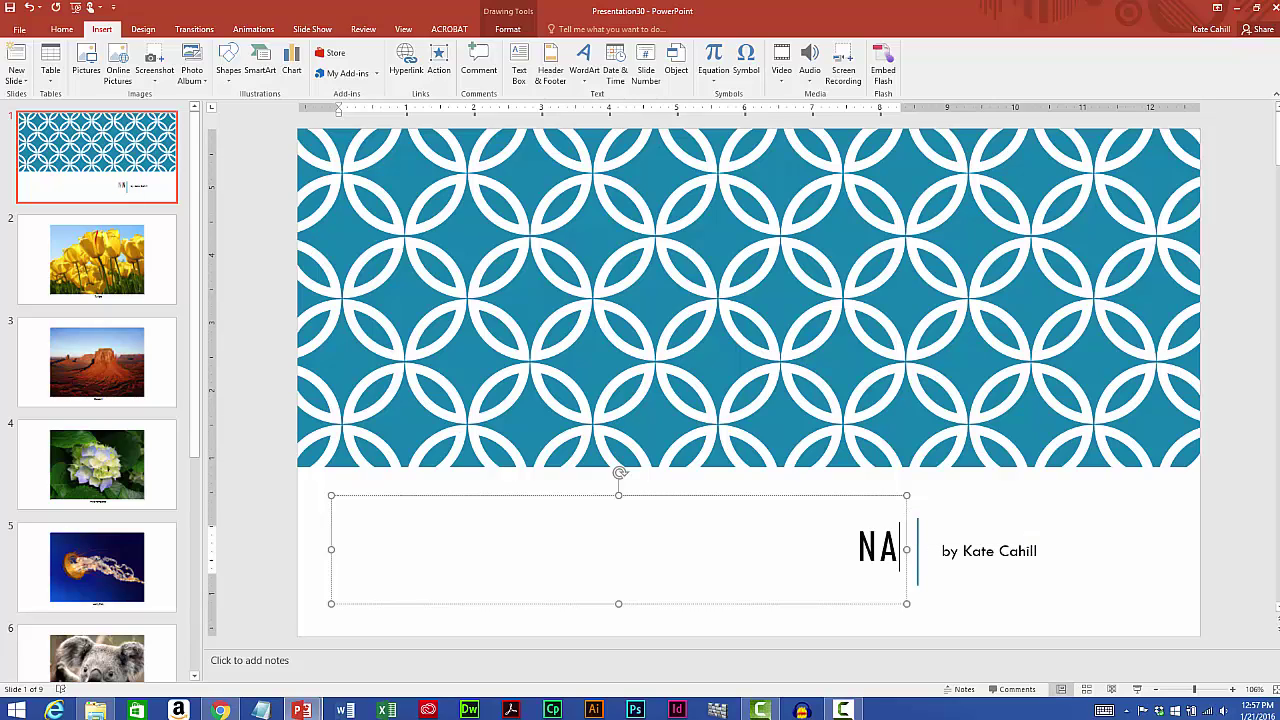
{"action": "type", "text": "TURE P"}
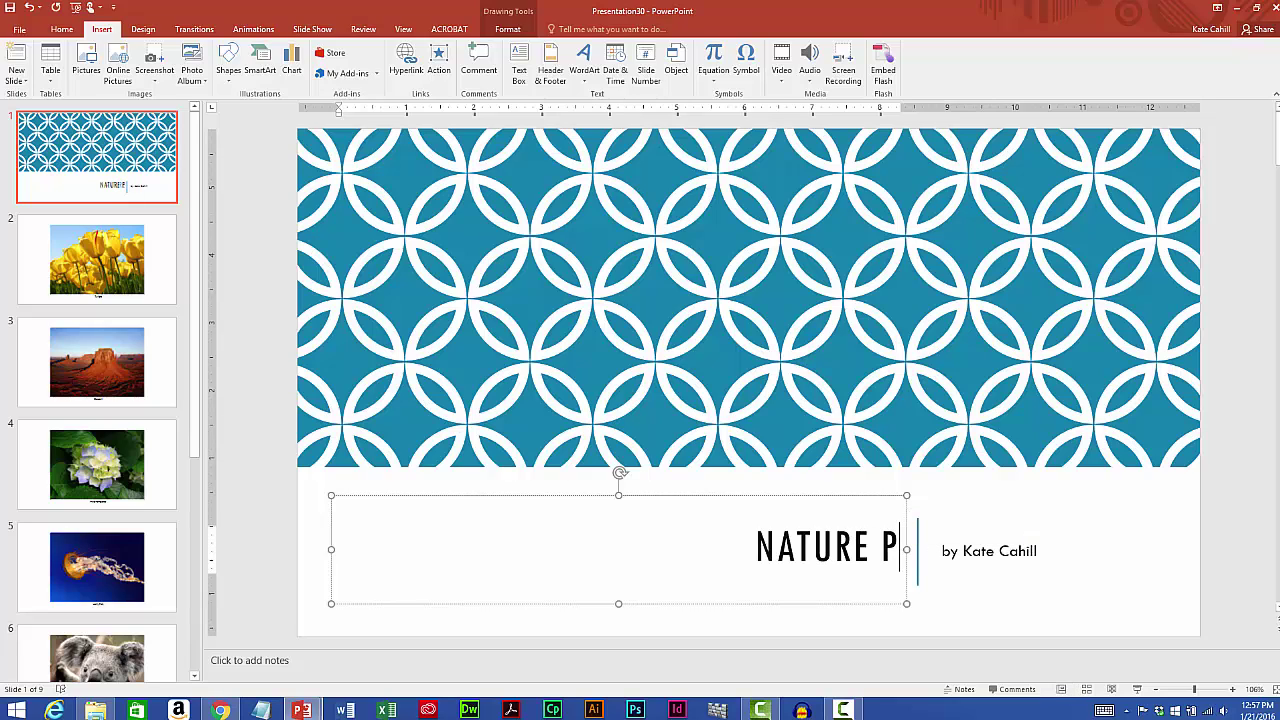
{"action": "type", "text": "HOTOS"}
{"action": "key", "text": "Escape"}
{"action": "key", "text": "Escape"}
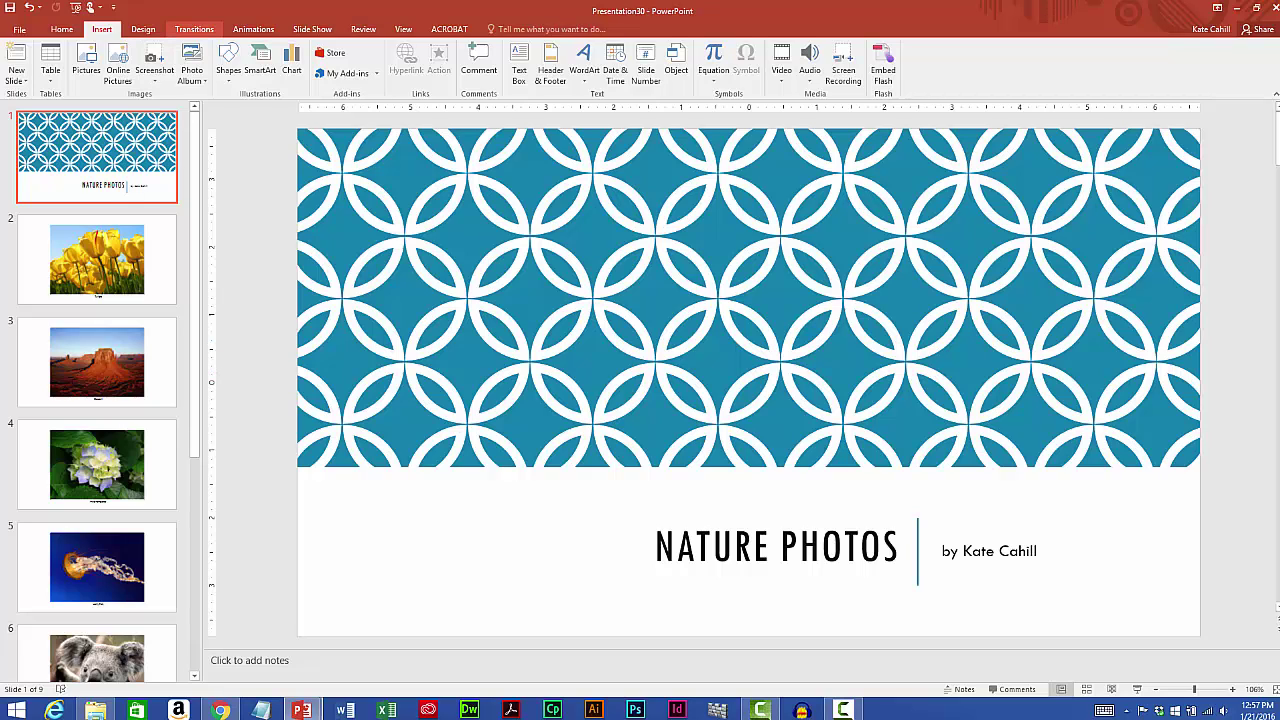
Step: Give the title slide the Fade transition and apply it to all slides in the presentation
{"action": "left_click", "coordinate": [194, 29]}
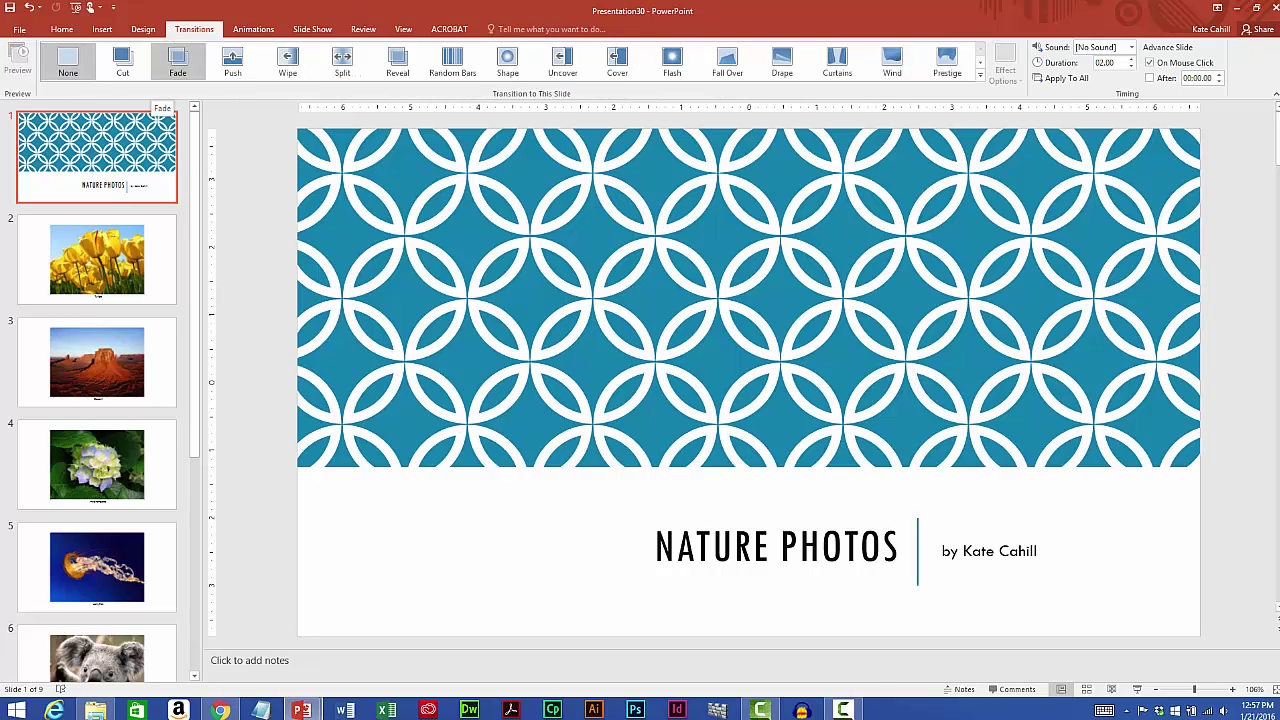
{"action": "left_click", "coordinate": [177, 60]}
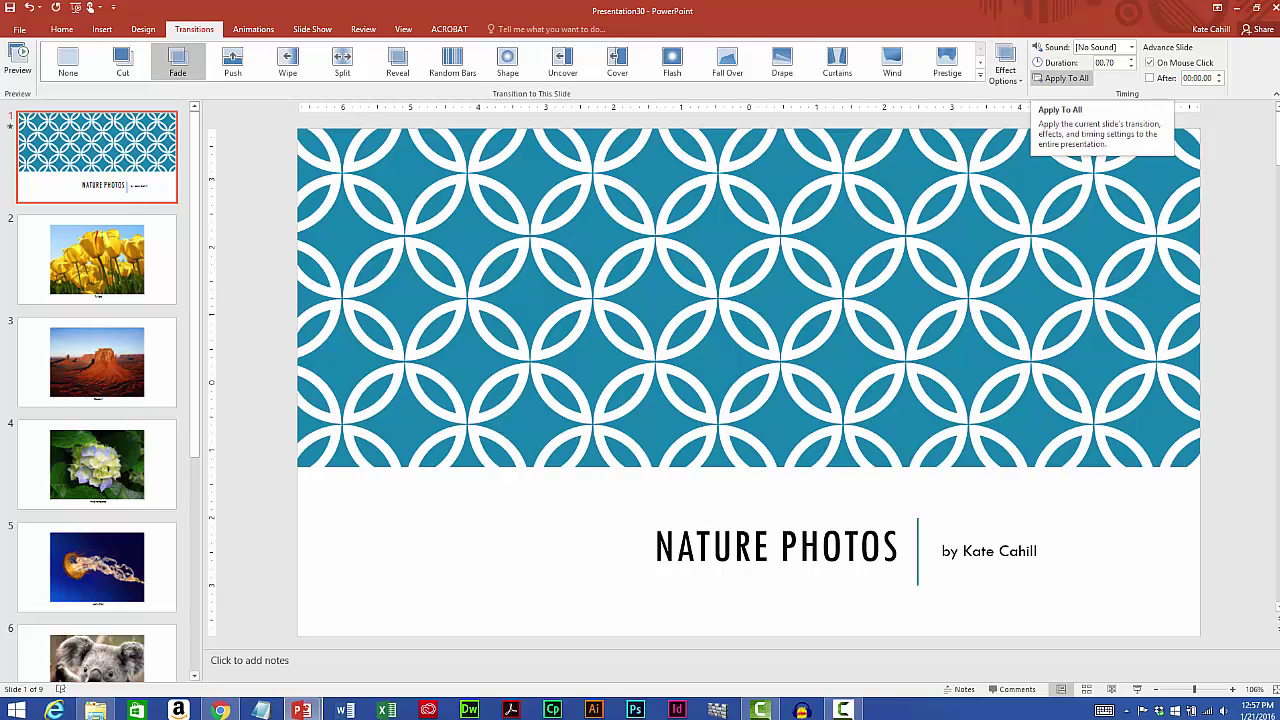
{"action": "left_click", "coordinate": [1062, 78]}
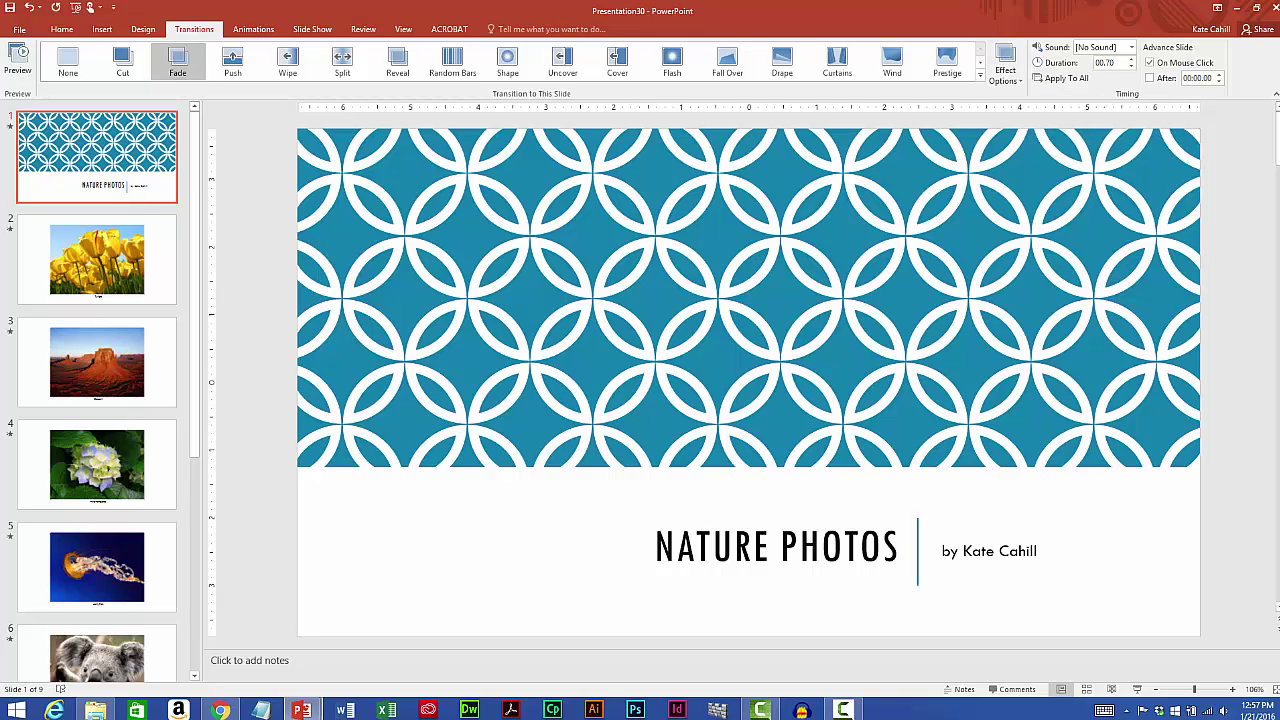